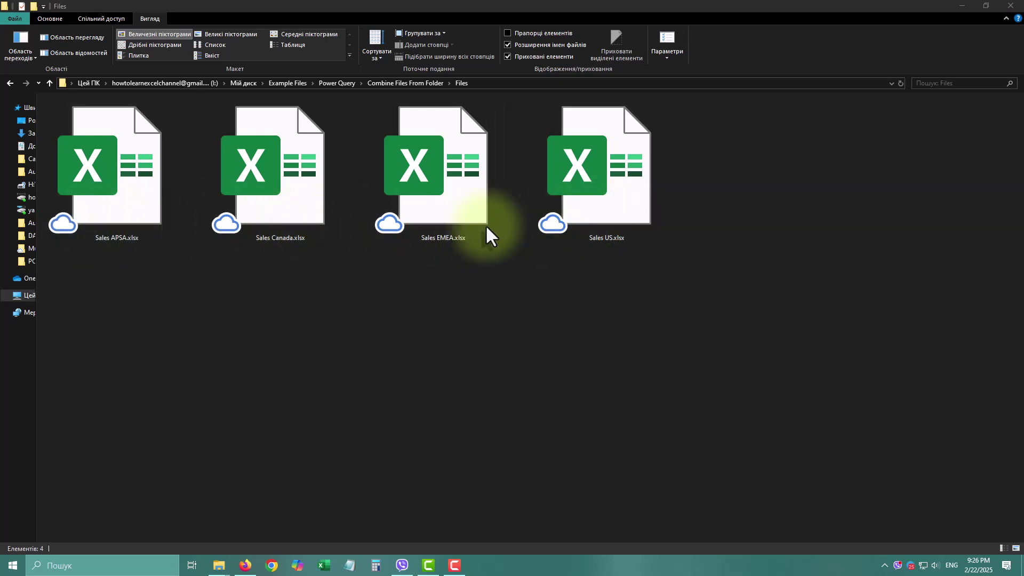
- Open Sales APSA.xlsx to check its data, close it, and return to Combine Files From Folder
{"action": "left_click", "coordinate": [124, 197]}
{"action": "double_click", "coordinate": [124, 197]}
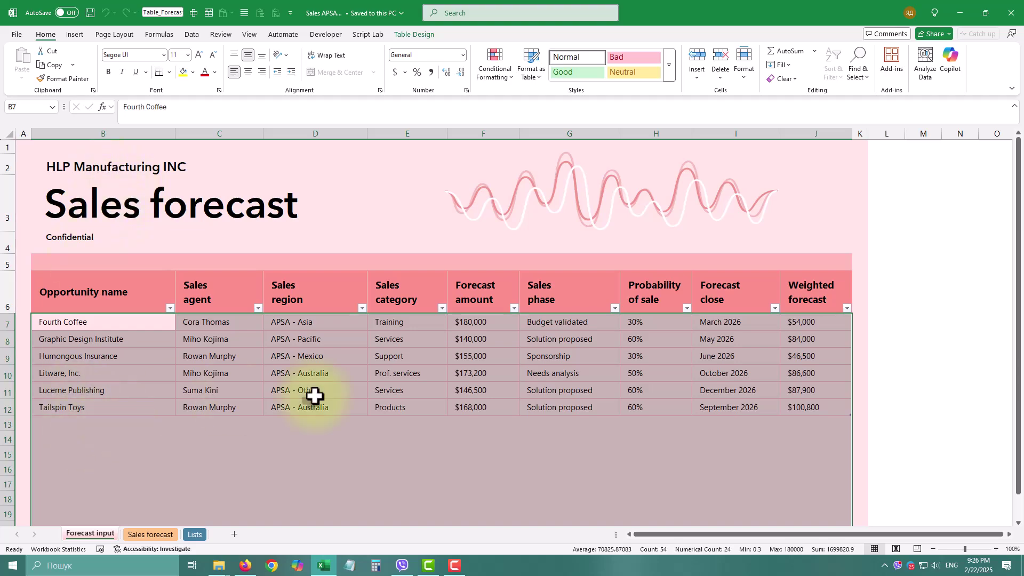
{"action": "left_click", "coordinate": [1008, 8]}
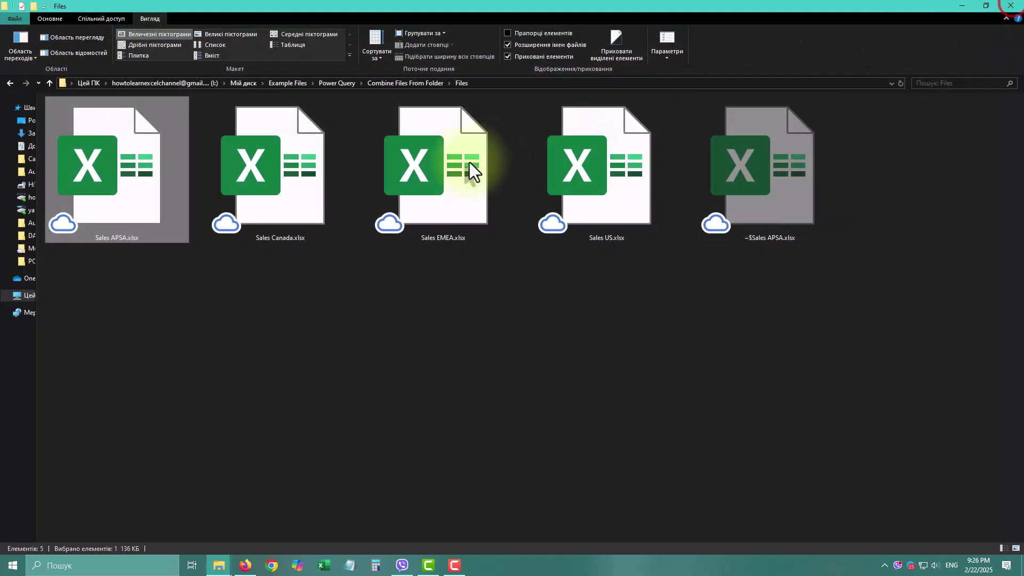
{"action": "left_click", "coordinate": [386, 81]}
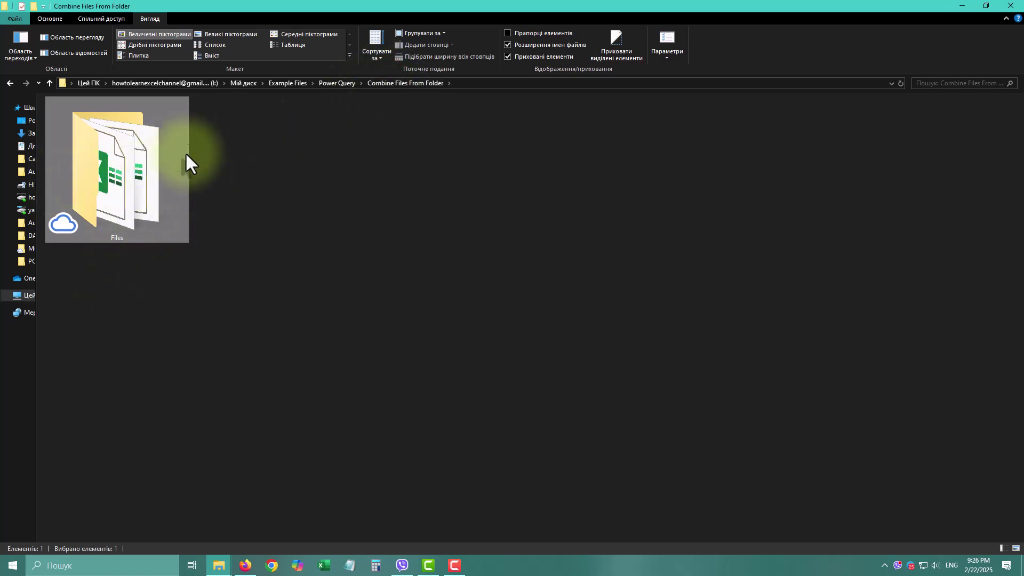
- Create a blank Excel workbook named 'Combine Files From Folder' beside the Files folder and open it
{"action": "right_click", "coordinate": [300, 158]}
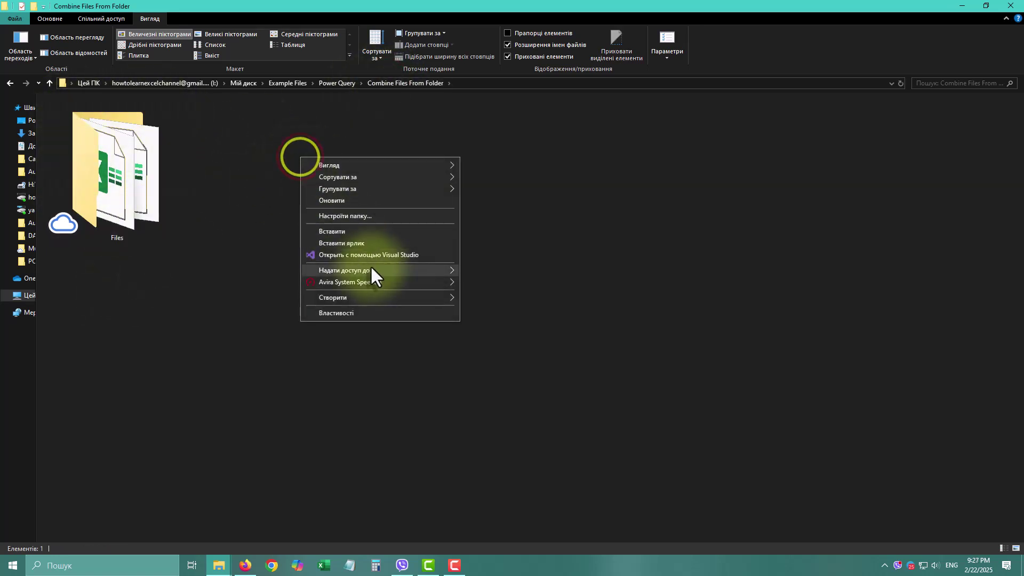
{"action": "mouse_move", "coordinate": [423, 300]}
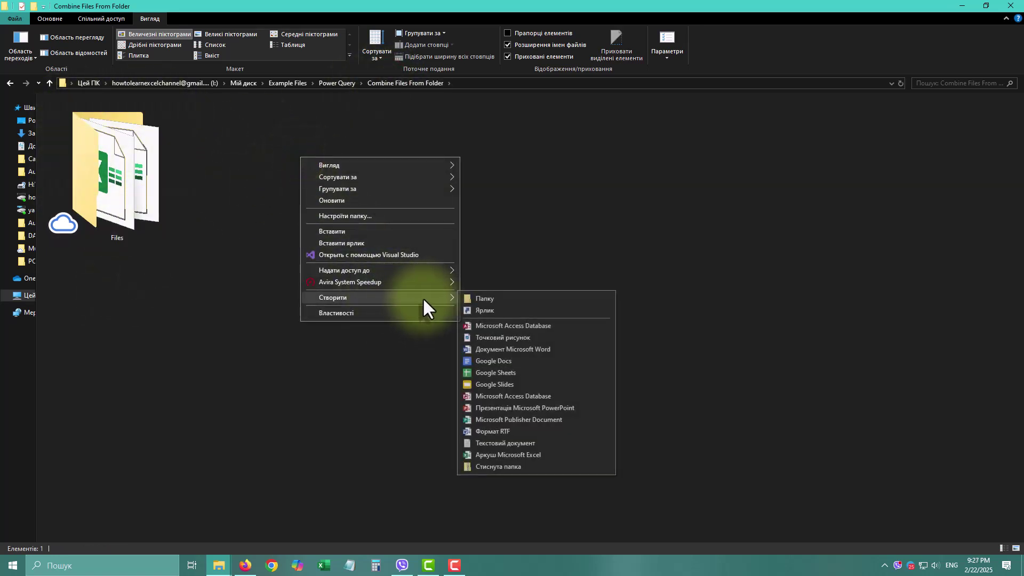
{"action": "left_click", "coordinate": [517, 455]}
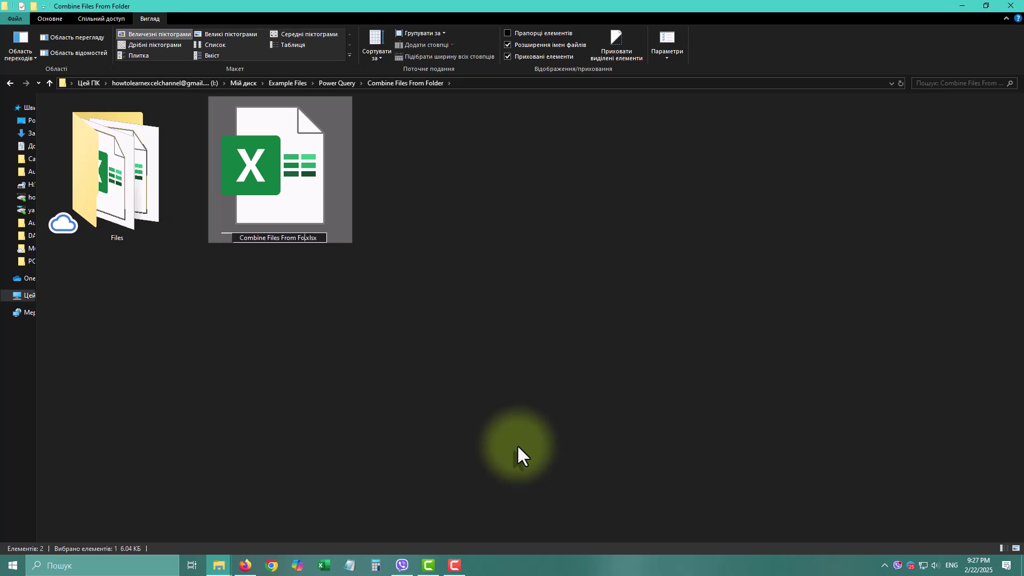
{"action": "key", "text": "Return"}
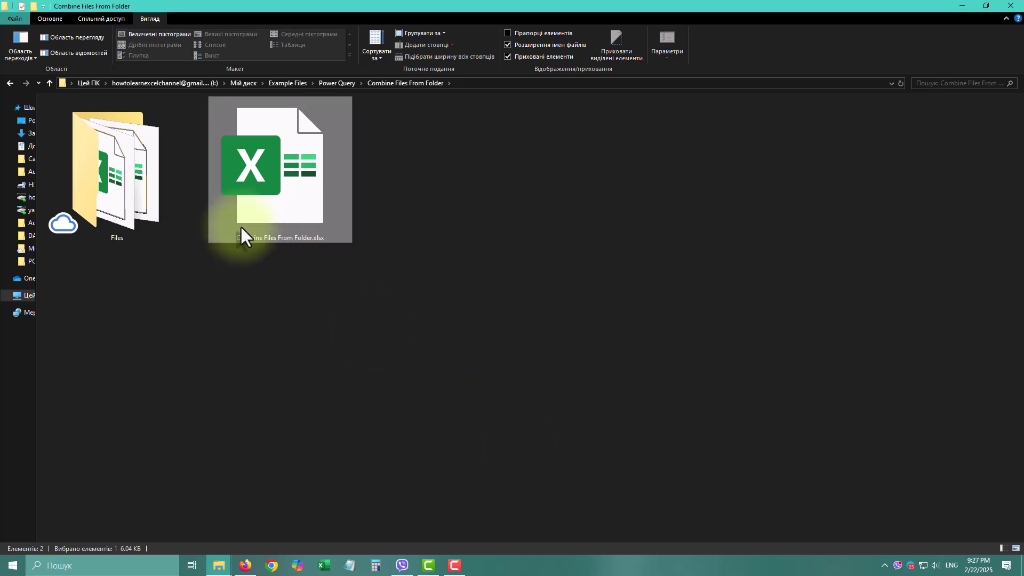
{"action": "double_click", "coordinate": [244, 213]}
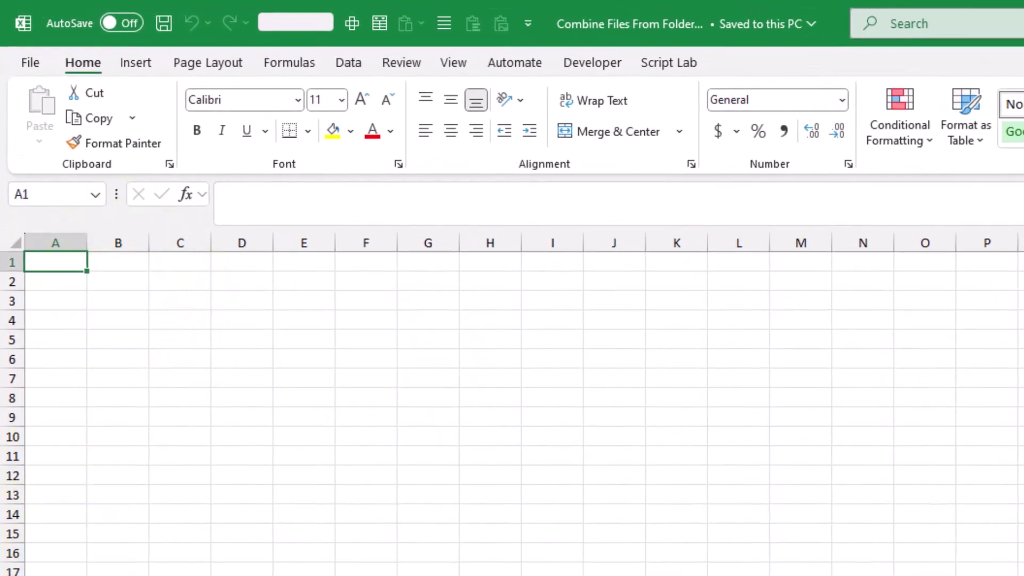
- Start a Get Data > From File > From Folder import from the Data tab
{"action": "left_click", "coordinate": [349, 63]}
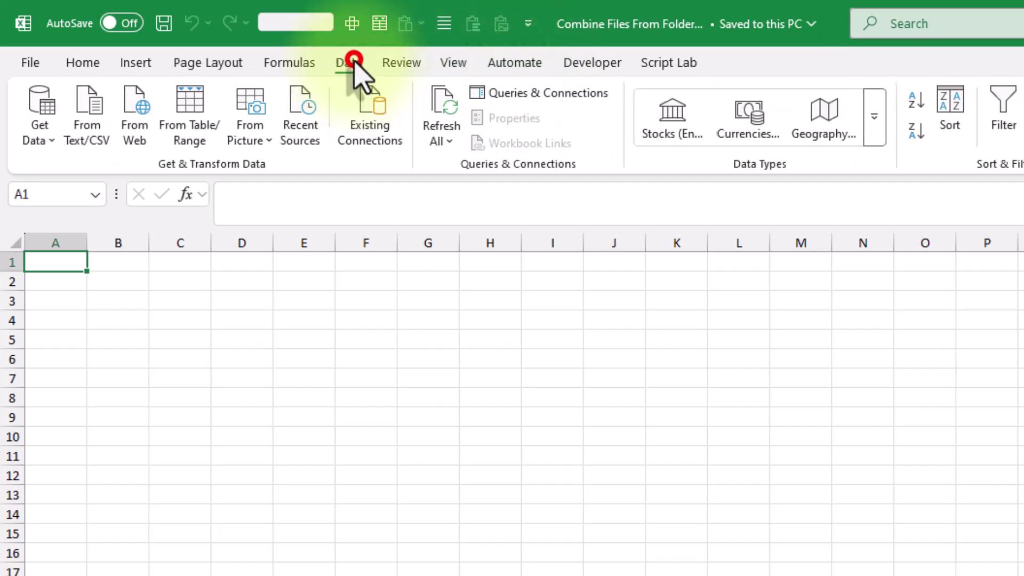
{"action": "left_click", "coordinate": [43, 141]}
{"action": "mouse_move", "coordinate": [66, 171]}
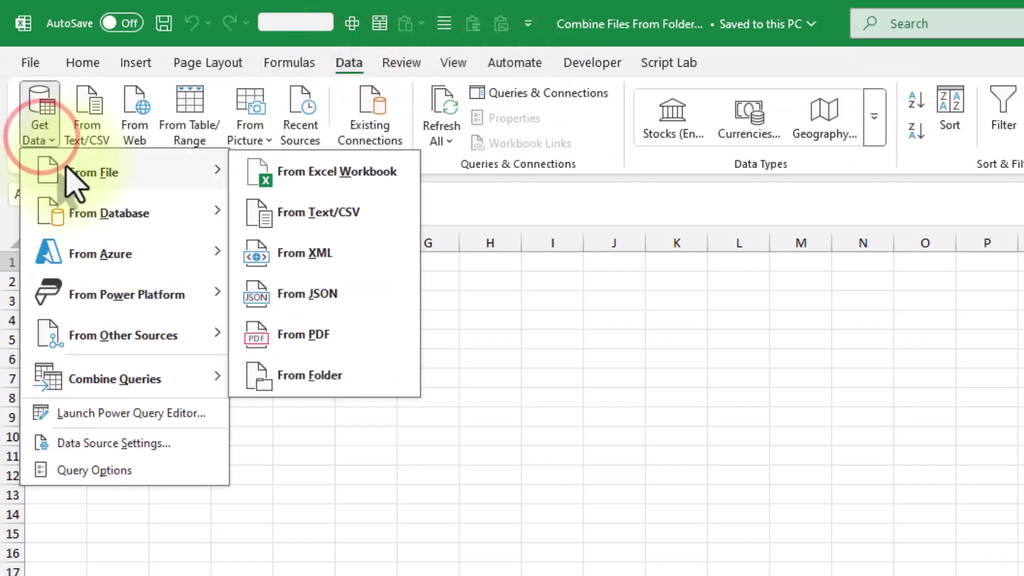
{"action": "left_click", "coordinate": [372, 383]}
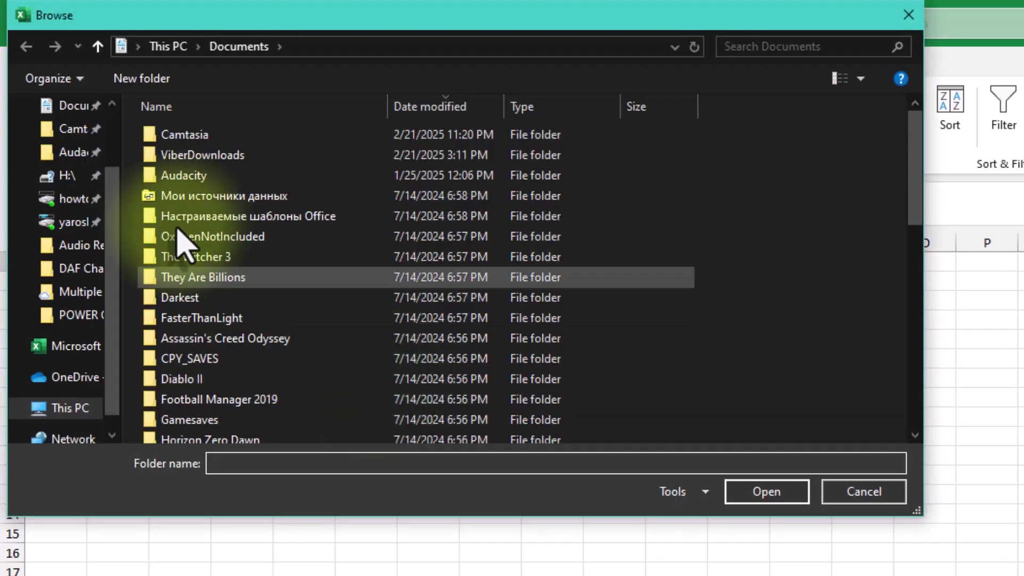
- Choose Power Query\Combine Files From Folder\Files as the folder to import
{"action": "left_click", "coordinate": [80, 292]}
{"action": "left_click", "coordinate": [354, 48]}
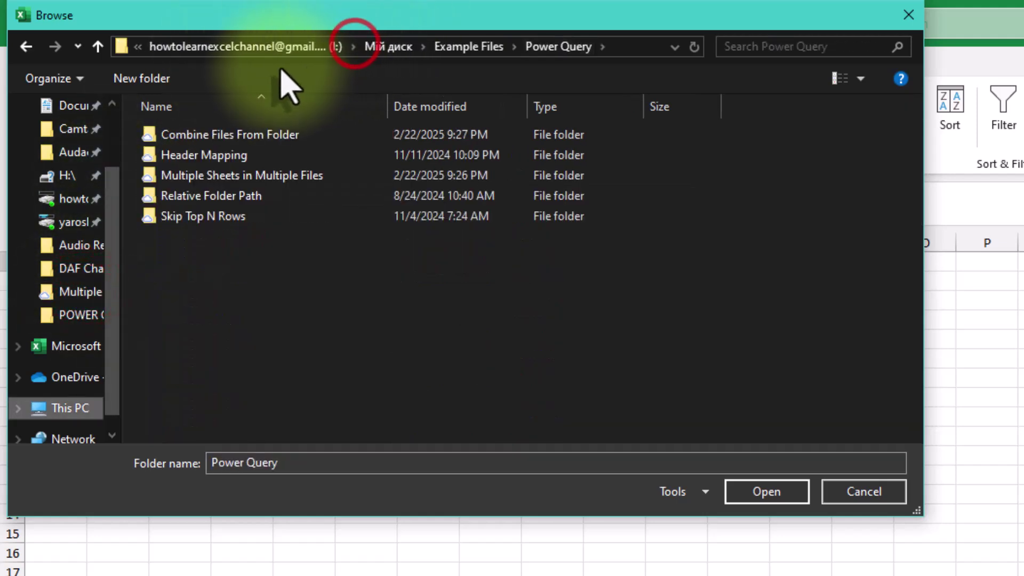
{"action": "left_click", "coordinate": [276, 135]}
{"action": "double_click", "coordinate": [276, 135]}
{"action": "left_click", "coordinate": [246, 135]}
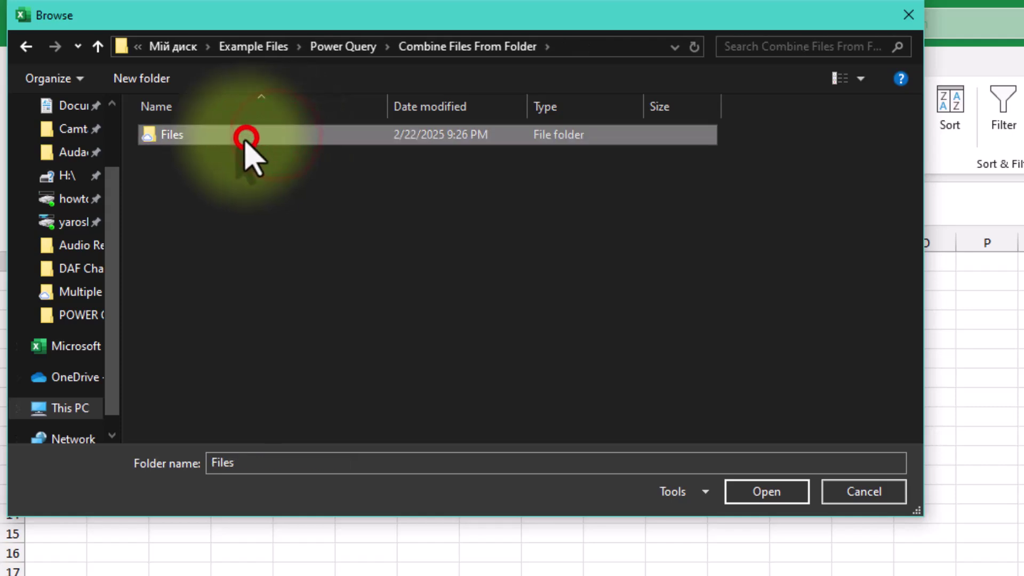
{"action": "double_click", "coordinate": [180, 134]}
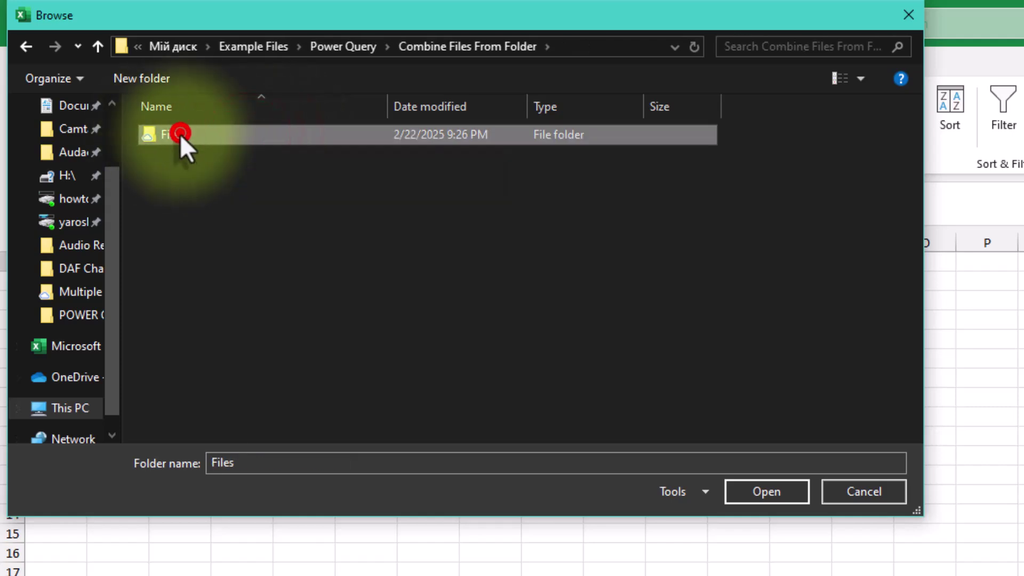
{"action": "left_click", "coordinate": [763, 493]}
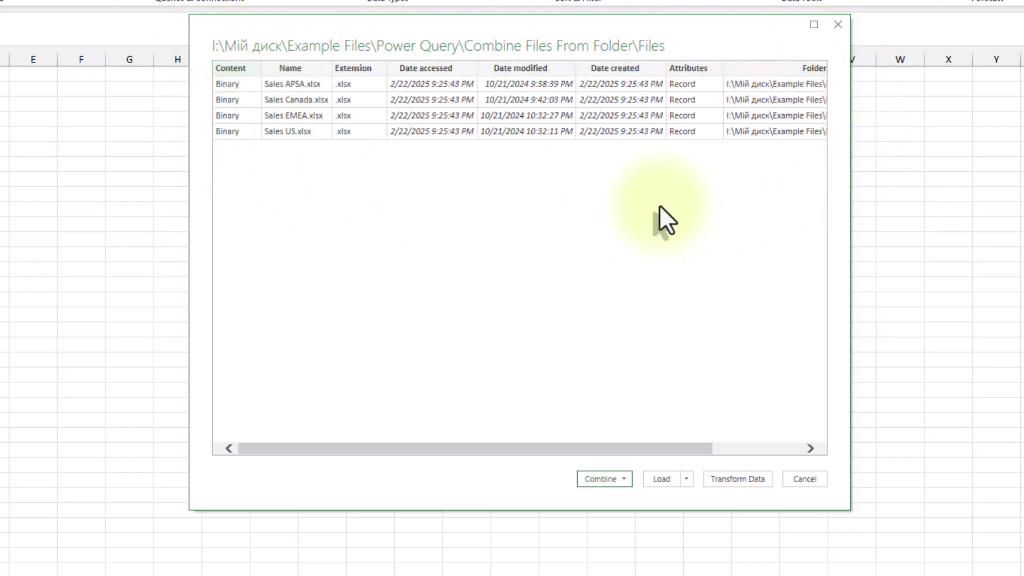
- Show the Combine options for the four previewed sales workbooks
{"action": "left_click", "coordinate": [624, 479]}
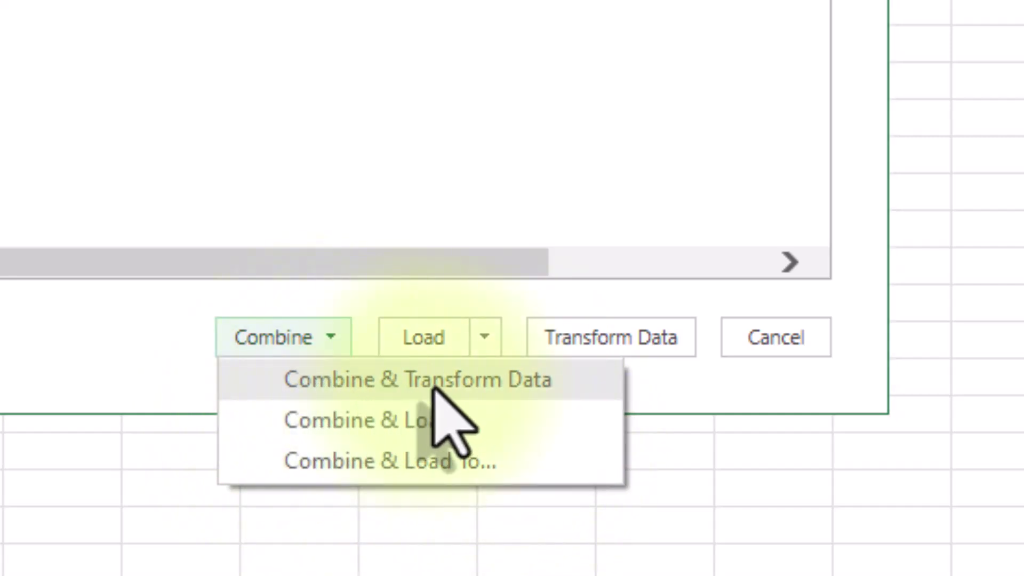
- Choose Combine & Transform Data and preview the Table_ForecastInput, SalesAgent, SalesCategory, SalesPhase, SalesRegion and Table1 tables
{"action": "left_click", "coordinate": [308, 379]}
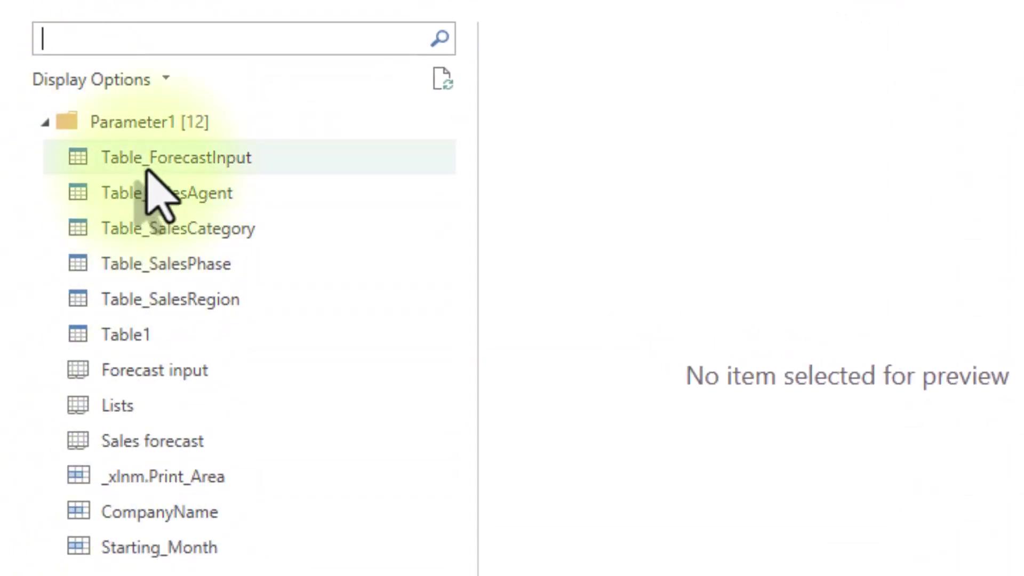
{"action": "left_click", "coordinate": [173, 159]}
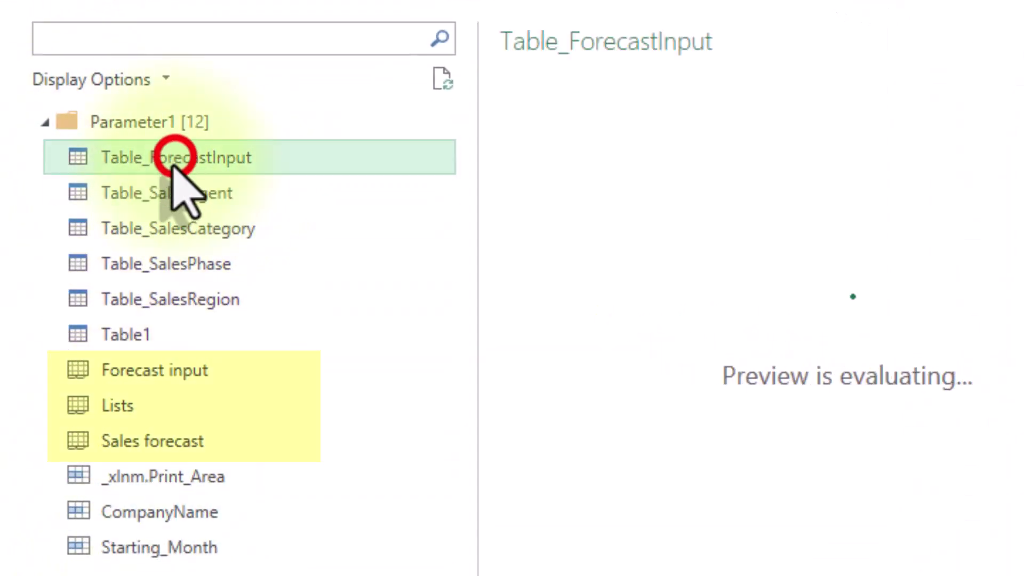
{"action": "left_click", "coordinate": [168, 193]}
{"action": "left_click", "coordinate": [165, 227]}
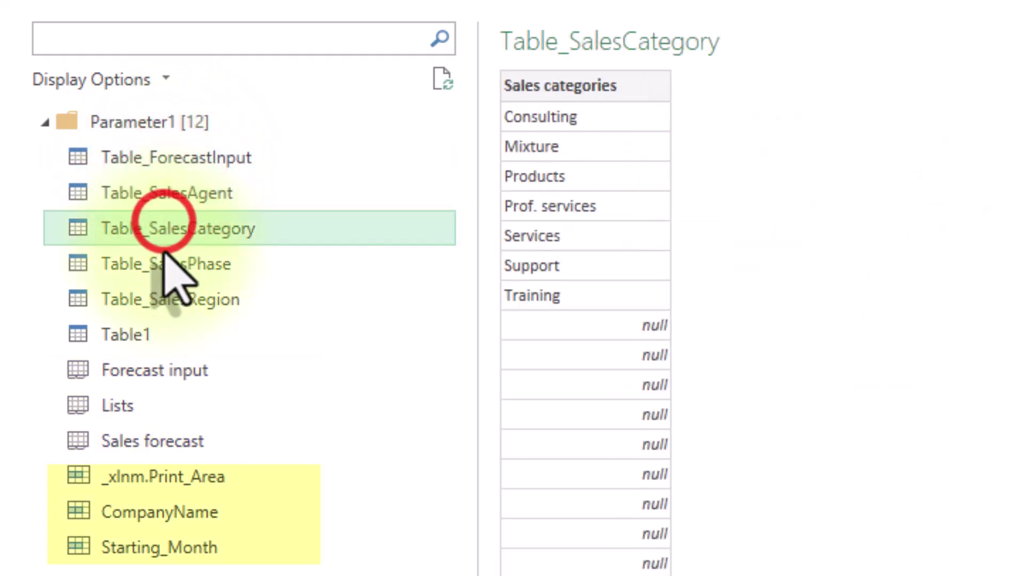
{"action": "left_click", "coordinate": [138, 263]}
{"action": "left_click", "coordinate": [140, 298]}
{"action": "left_click", "coordinate": [158, 333]}
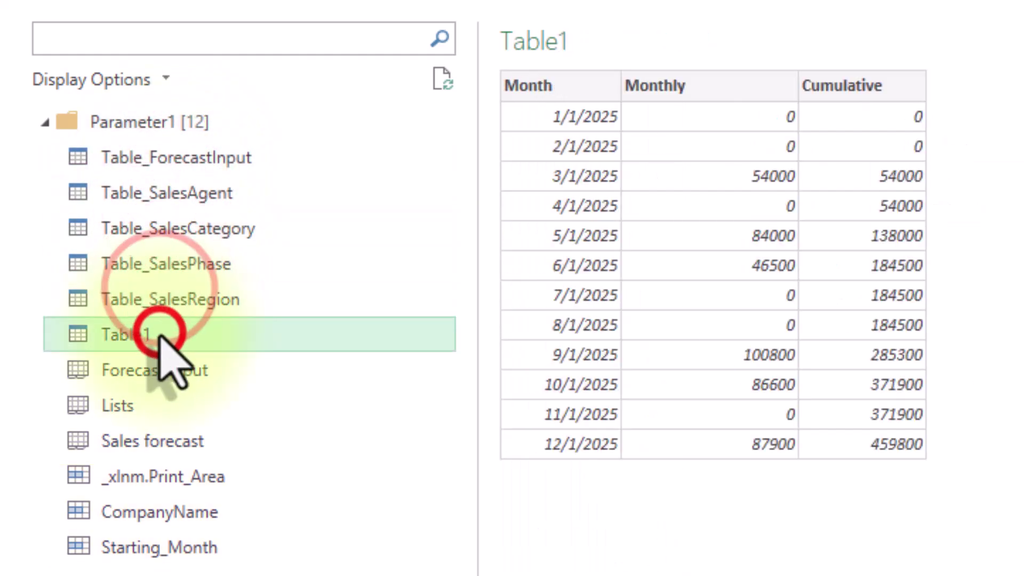
- Preview the Forecast input, Lists and Sales forecast sheets and named ranges, then select Table_ForecastInput
{"action": "left_click", "coordinate": [163, 370]}
{"action": "left_click", "coordinate": [158, 405]}
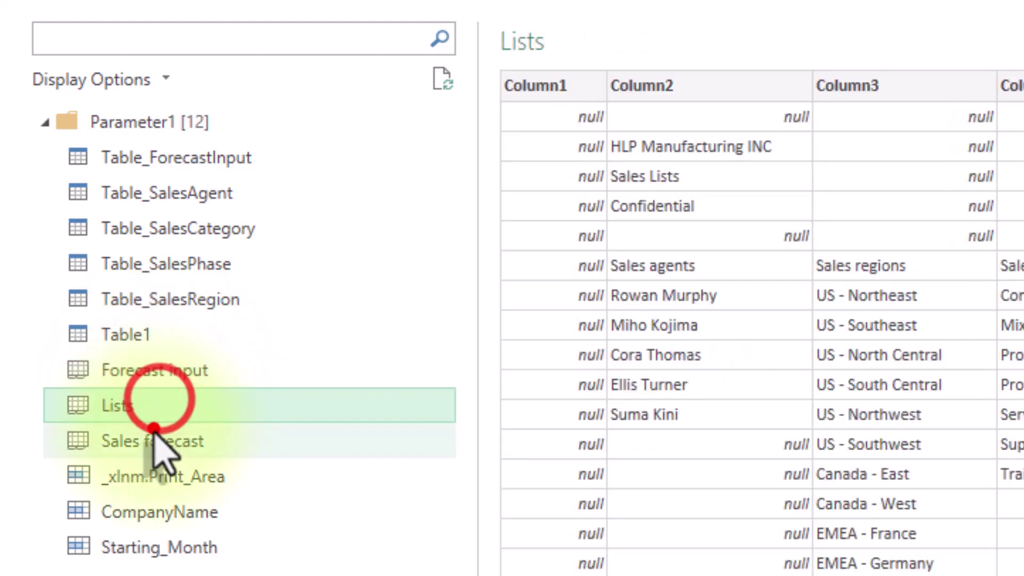
{"action": "left_click", "coordinate": [155, 436]}
{"action": "left_click", "coordinate": [155, 479]}
{"action": "left_click", "coordinate": [150, 508]}
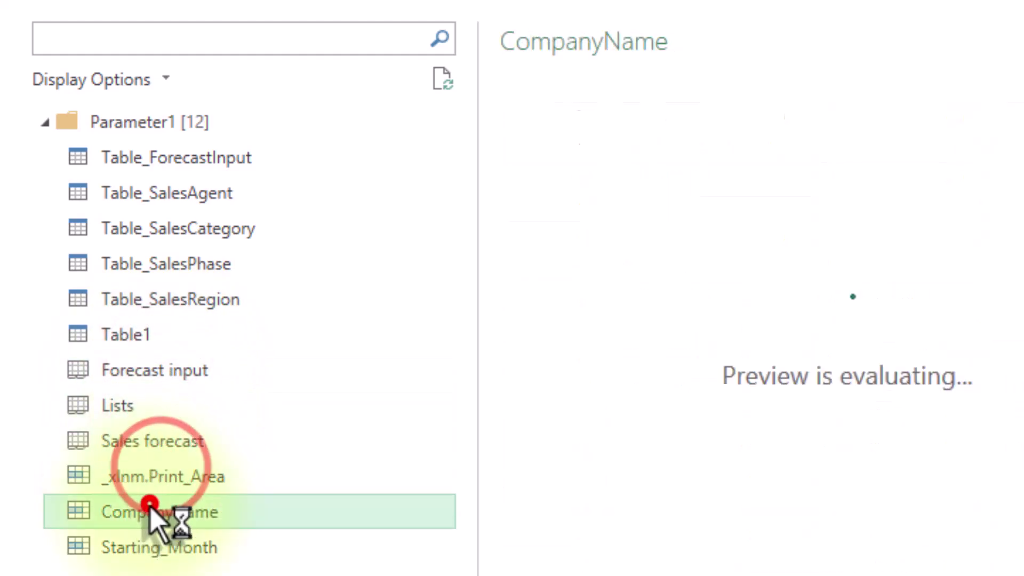
{"action": "left_click", "coordinate": [142, 546]}
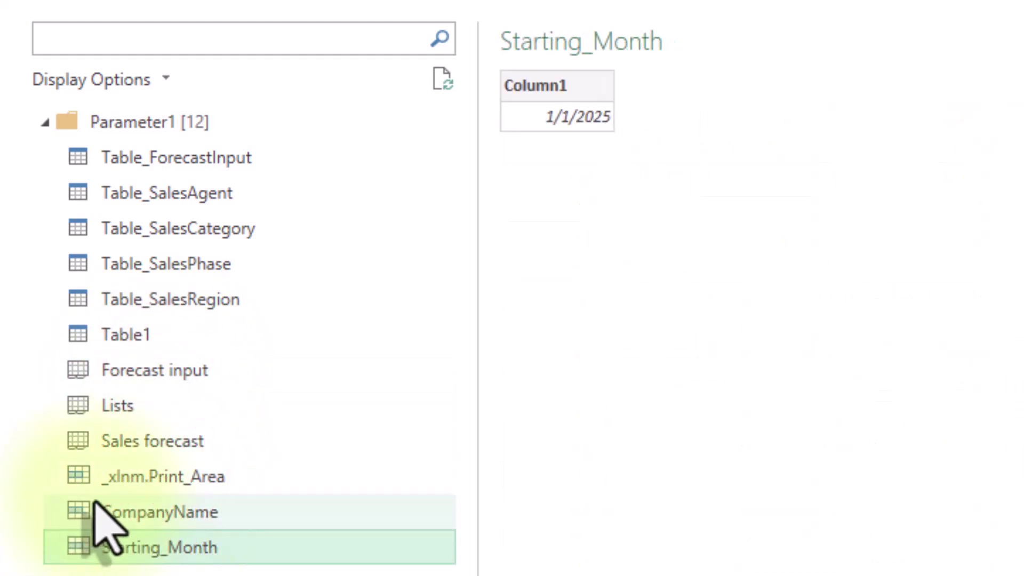
{"action": "left_click", "coordinate": [152, 123]}
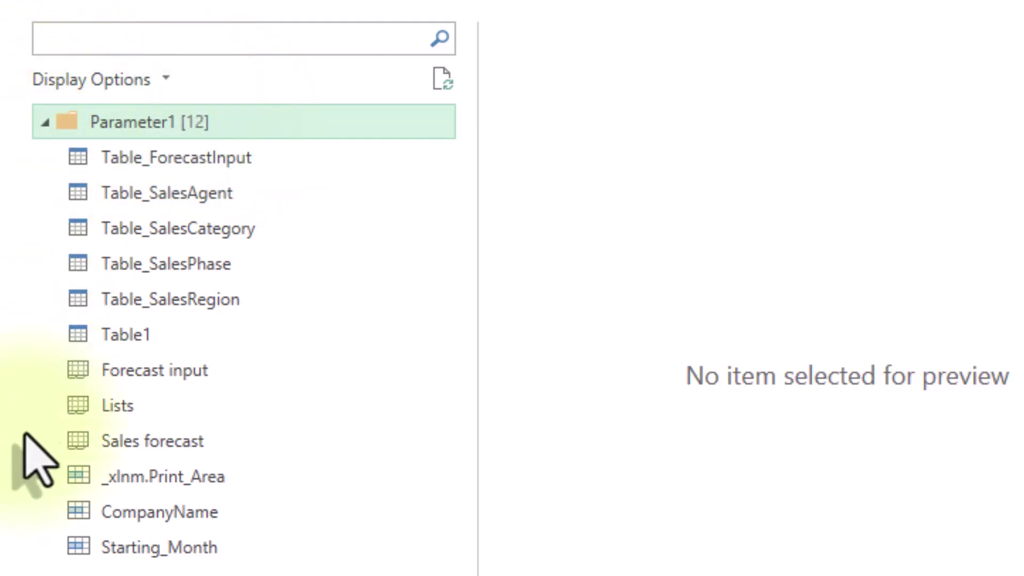
{"action": "left_click", "coordinate": [153, 160]}
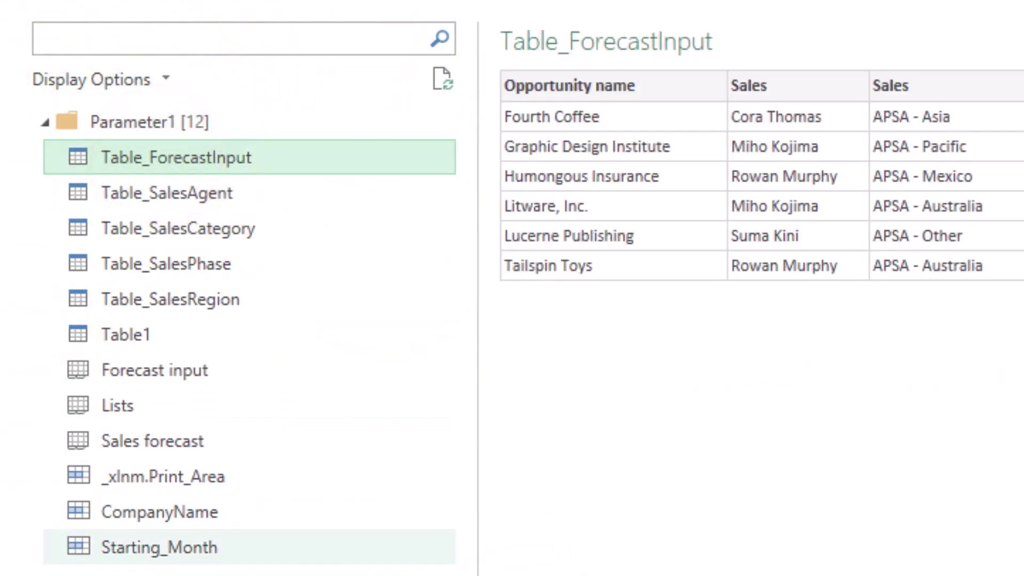
- Keep the default sample file and confirm Table_ForecastInput to build the 23-row Files query
{"action": "left_click_drag", "start_coordinate": [626, 575], "coordinate": [942, 575]}
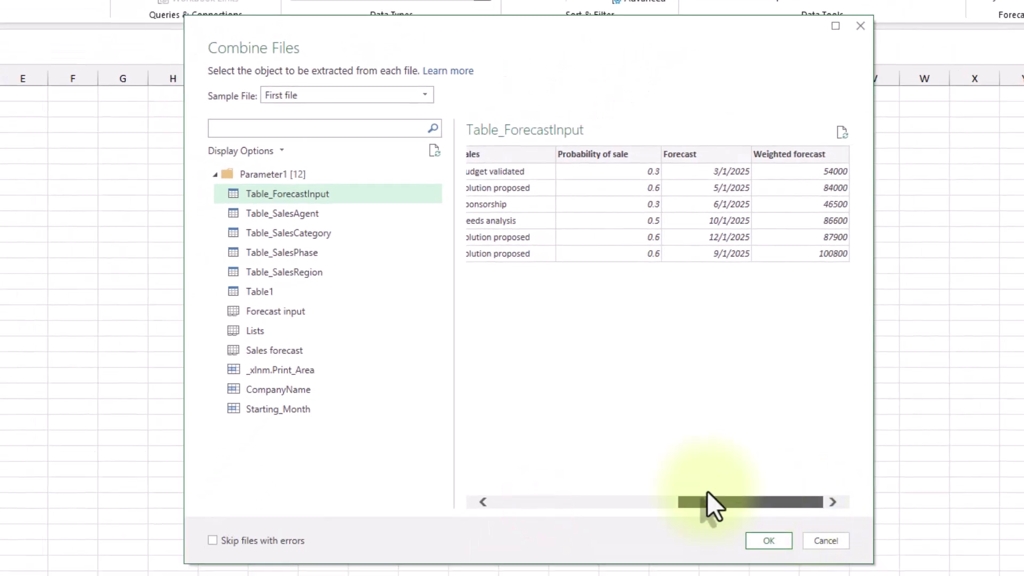
{"action": "left_click_drag", "start_coordinate": [712, 507], "coordinate": [453, 459]}
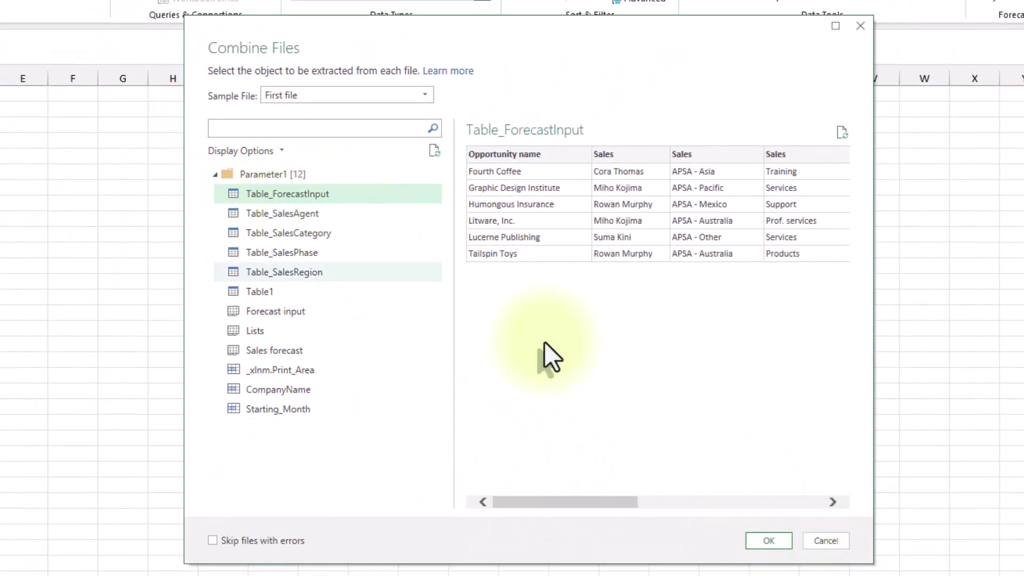
{"action": "left_click", "coordinate": [776, 543]}
{"action": "left_click", "coordinate": [421, 88]}
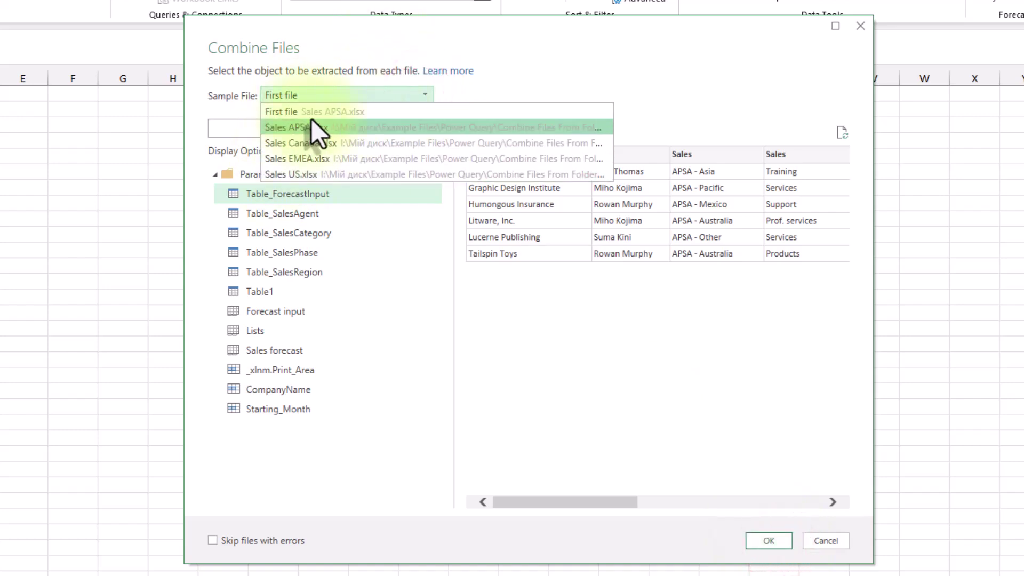
{"action": "left_click", "coordinate": [645, 80]}
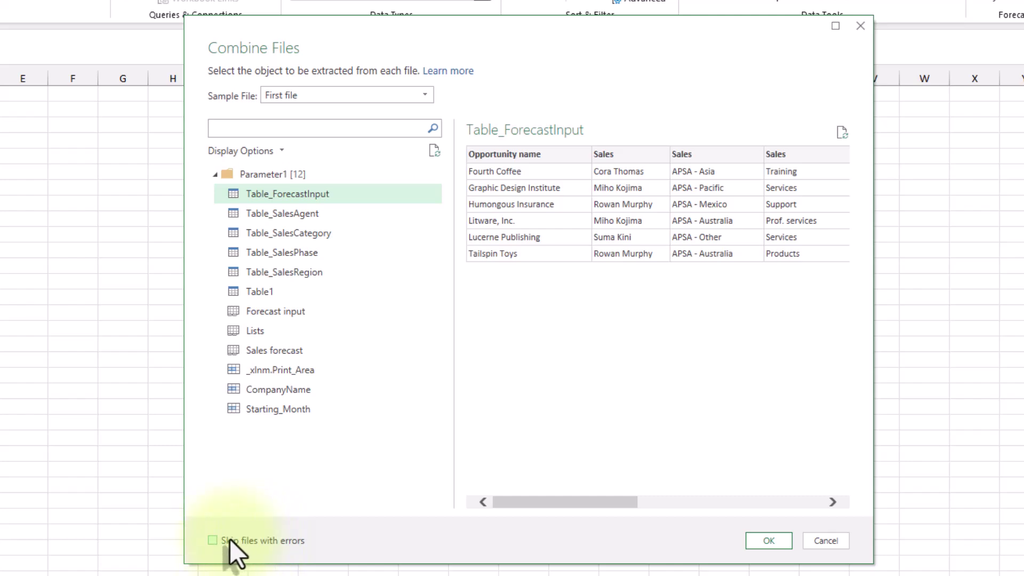
{"action": "left_click", "coordinate": [761, 541]}
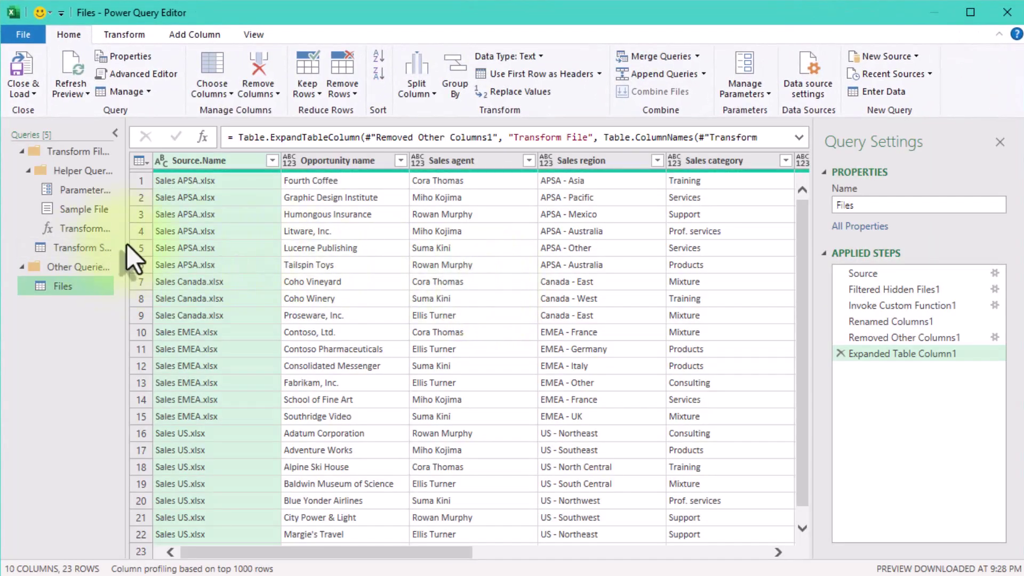
- Widen the Queries pane, expand Helper Queries, and check Parameter1's current sample-file value
{"action": "left_click_drag", "start_coordinate": [123, 238], "coordinate": [196, 241]}
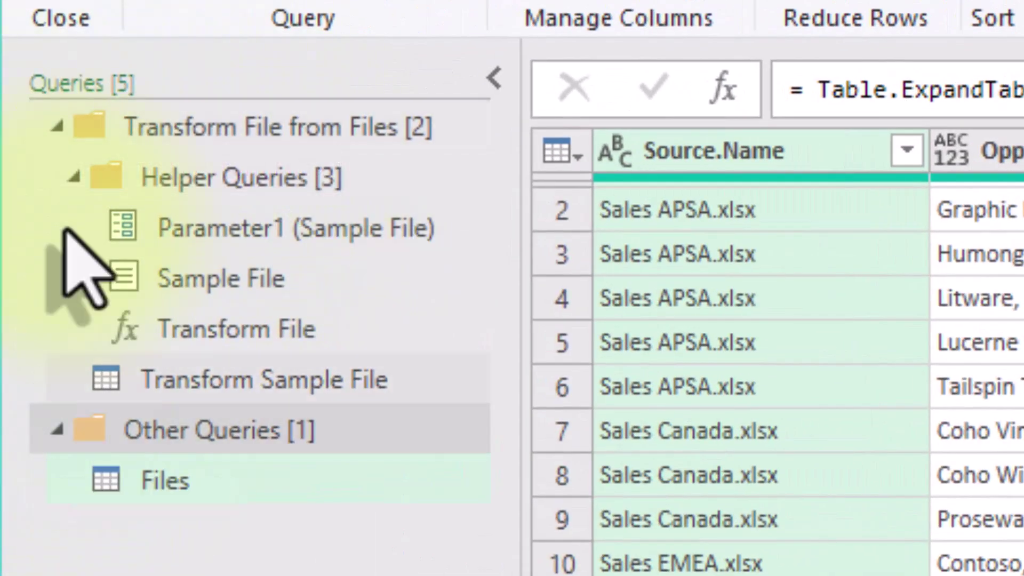
{"action": "left_click", "coordinate": [50, 132]}
{"action": "left_click", "coordinate": [51, 128]}
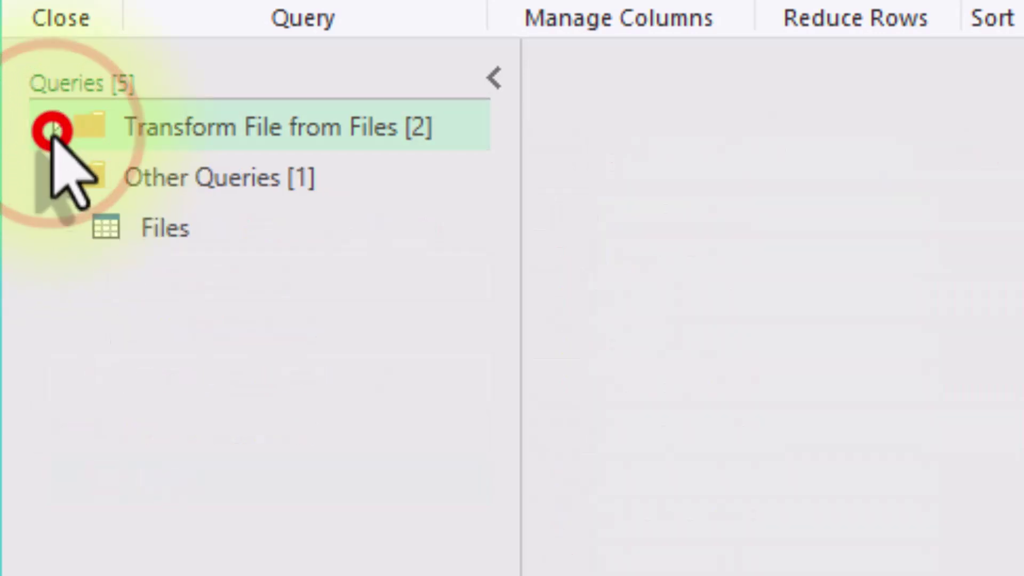
{"action": "left_click", "coordinate": [205, 181]}
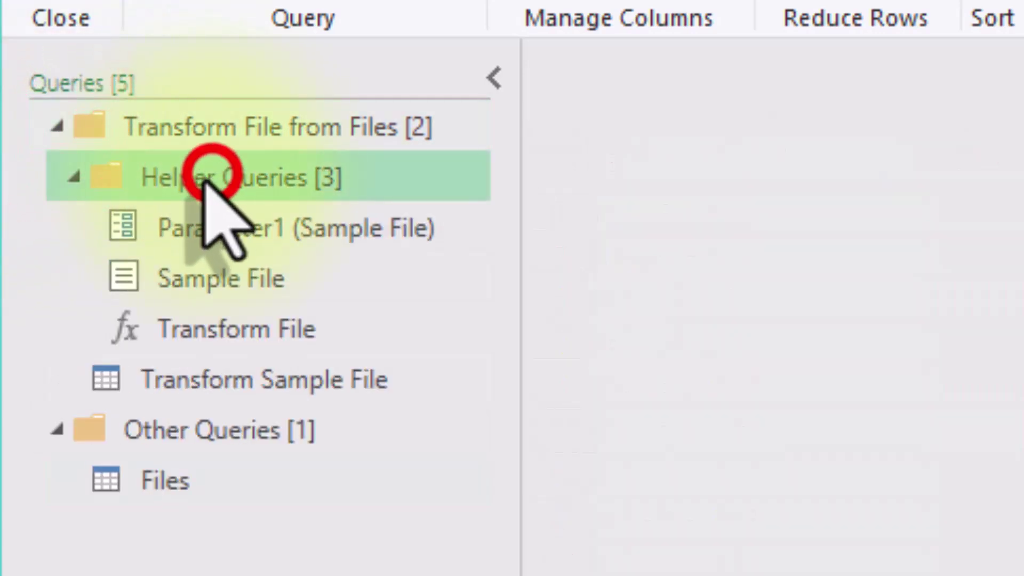
{"action": "left_click", "coordinate": [189, 243]}
{"action": "left_click", "coordinate": [804, 140]}
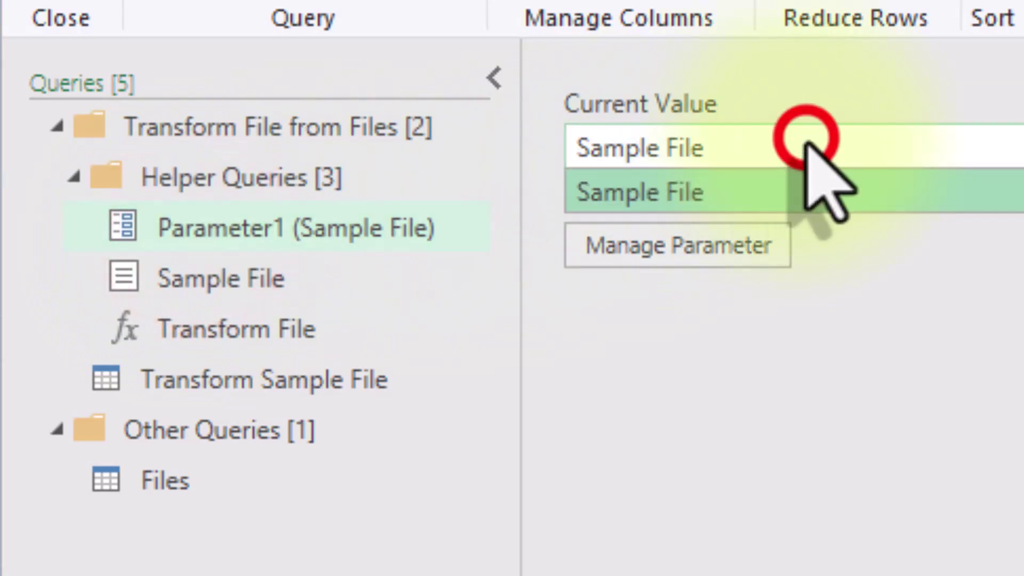
{"action": "left_click", "coordinate": [804, 139]}
- Open the Transform Sample File query and scroll across its nine columns
{"action": "left_click", "coordinate": [125, 384]}
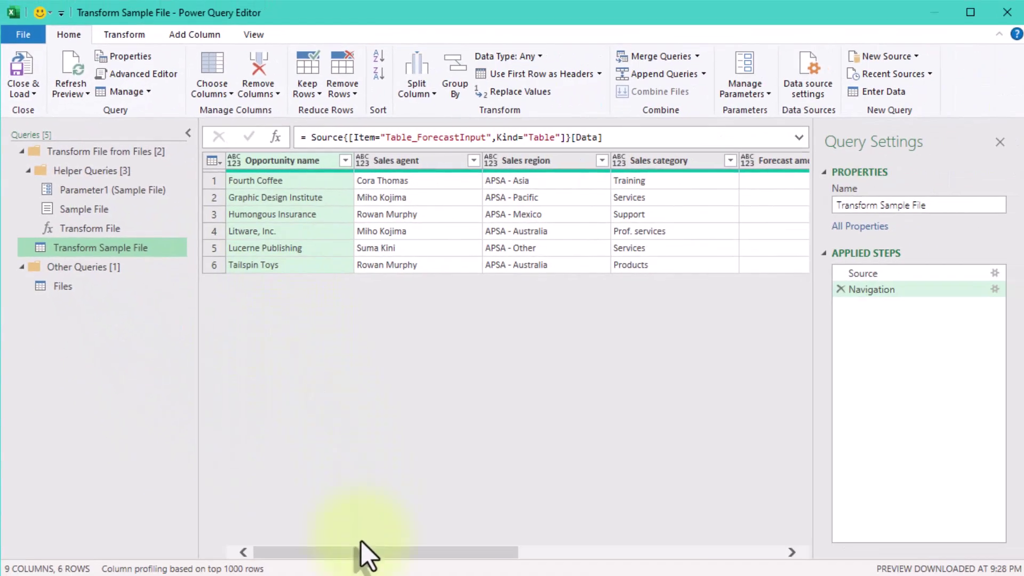
{"action": "left_click_drag", "start_coordinate": [355, 553], "coordinate": [661, 551]}
{"action": "left_click_drag", "start_coordinate": [589, 555], "coordinate": [343, 526]}
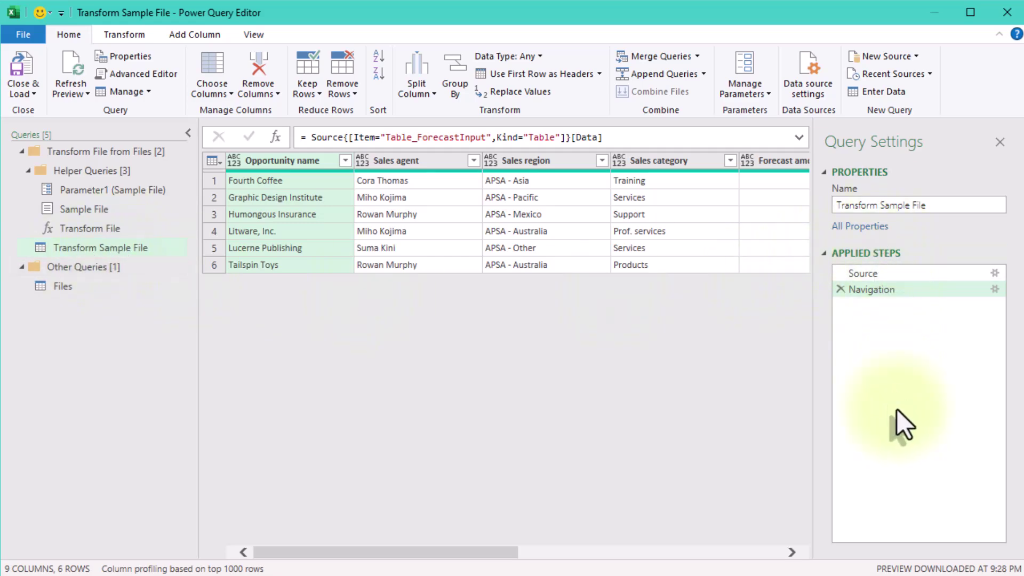
- Switch to the Files query and view its Source and Filtered Hidden Files1 steps
{"action": "left_click", "coordinate": [75, 283]}
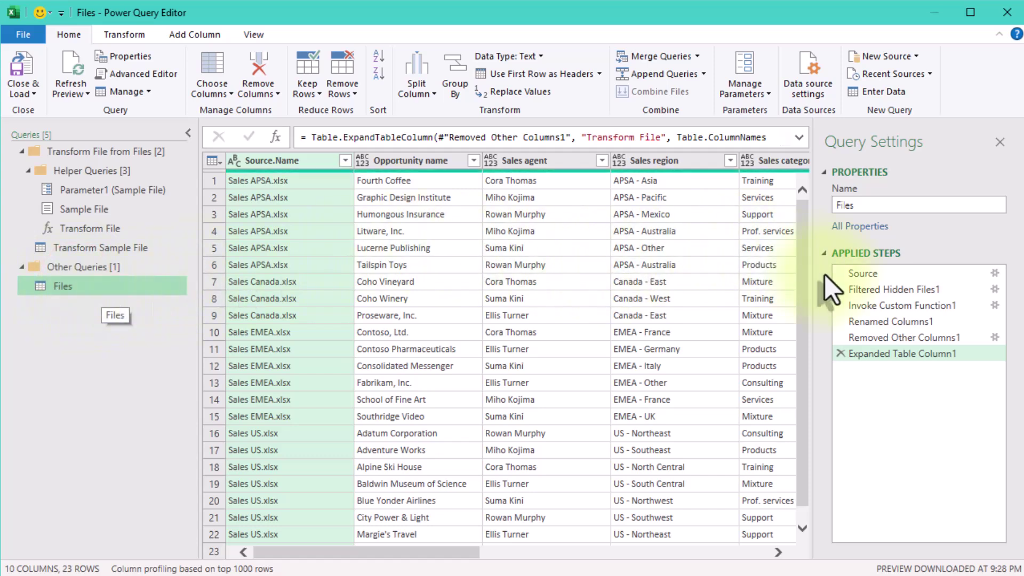
{"action": "left_click", "coordinate": [900, 278]}
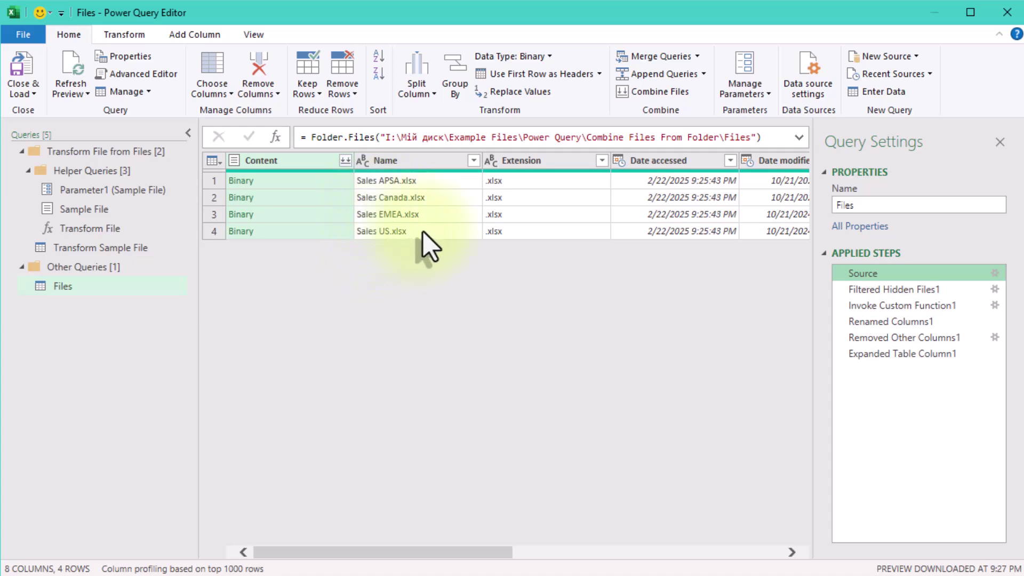
{"action": "left_click", "coordinate": [882, 291]}
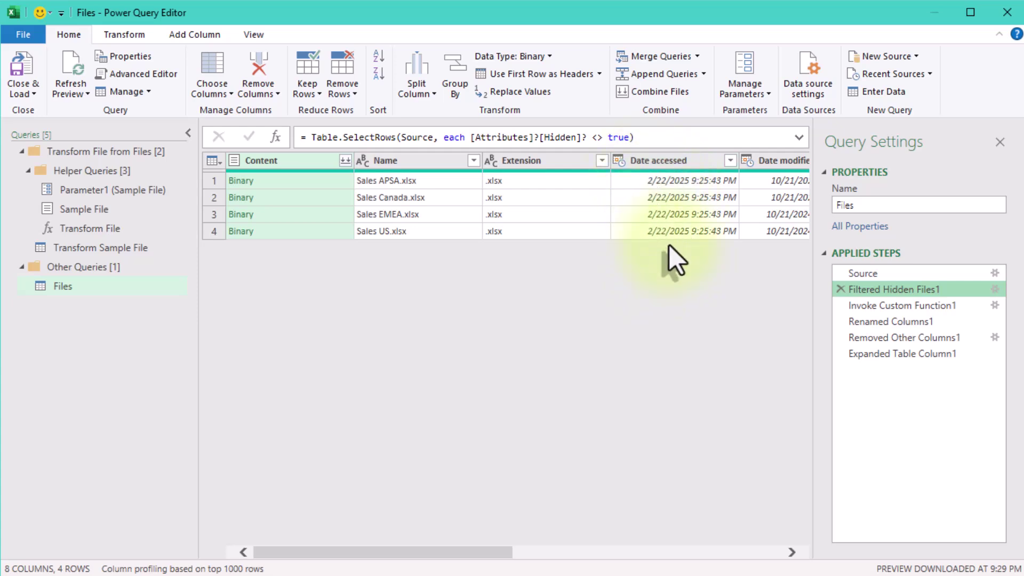
- At Invoke Custom Function1, preview all four files' Transform File tables, then view Renamed Columns1
{"action": "left_click", "coordinate": [896, 306]}
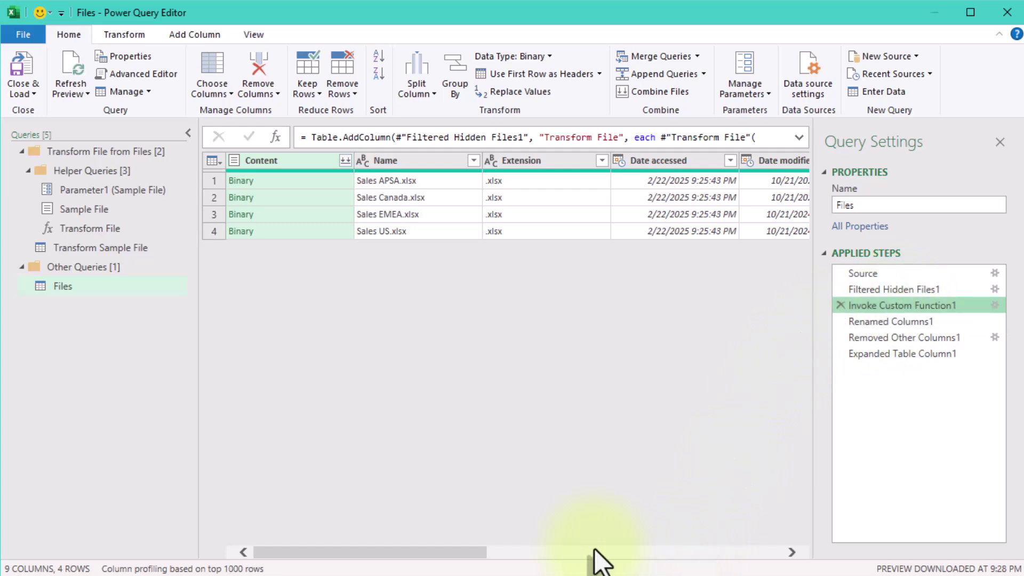
{"action": "left_click_drag", "start_coordinate": [449, 552], "coordinate": [797, 549]}
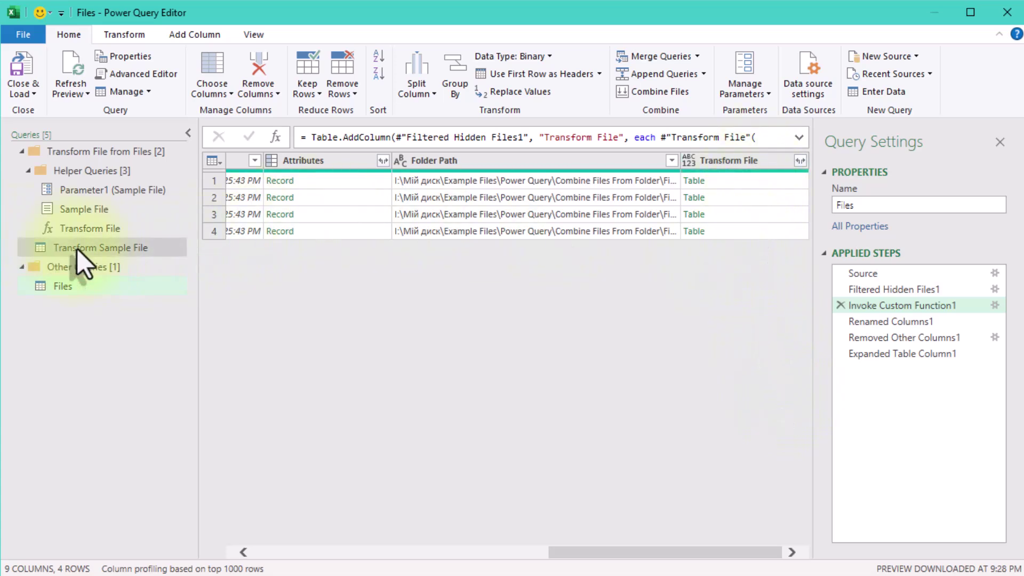
{"action": "left_click", "coordinate": [746, 185]}
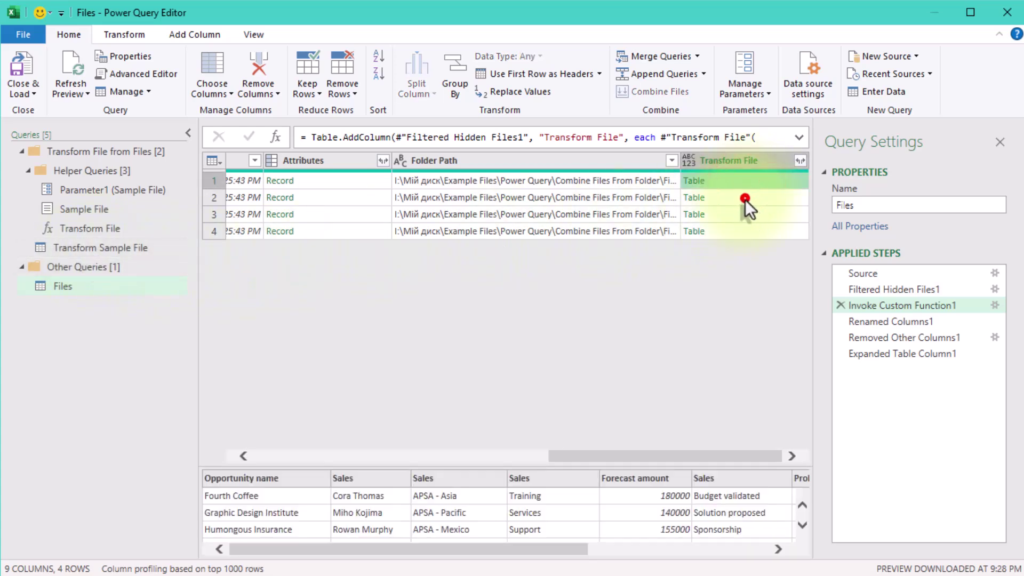
{"action": "left_click", "coordinate": [744, 200]}
{"action": "left_click", "coordinate": [750, 216]}
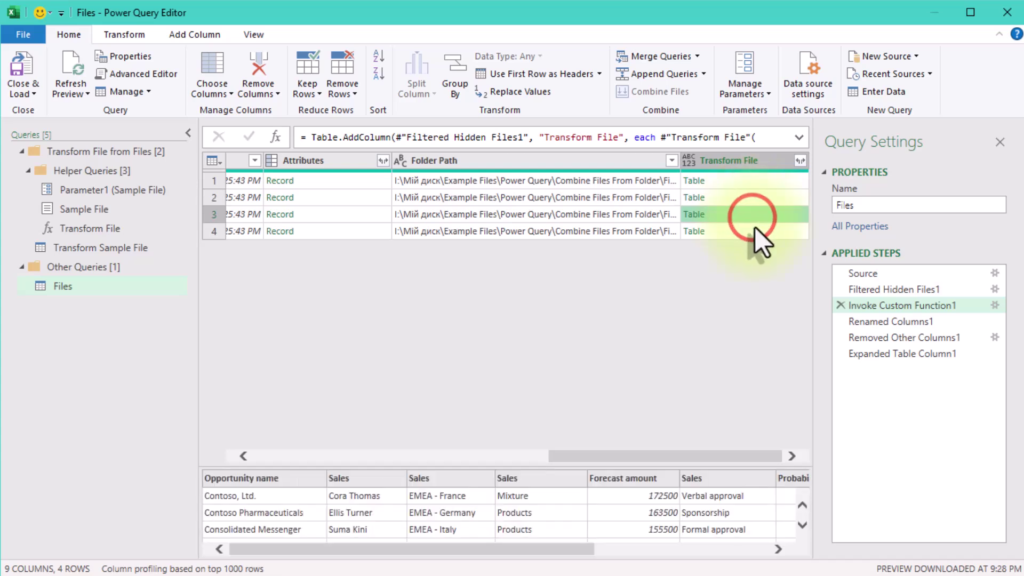
{"action": "left_click", "coordinate": [755, 231]}
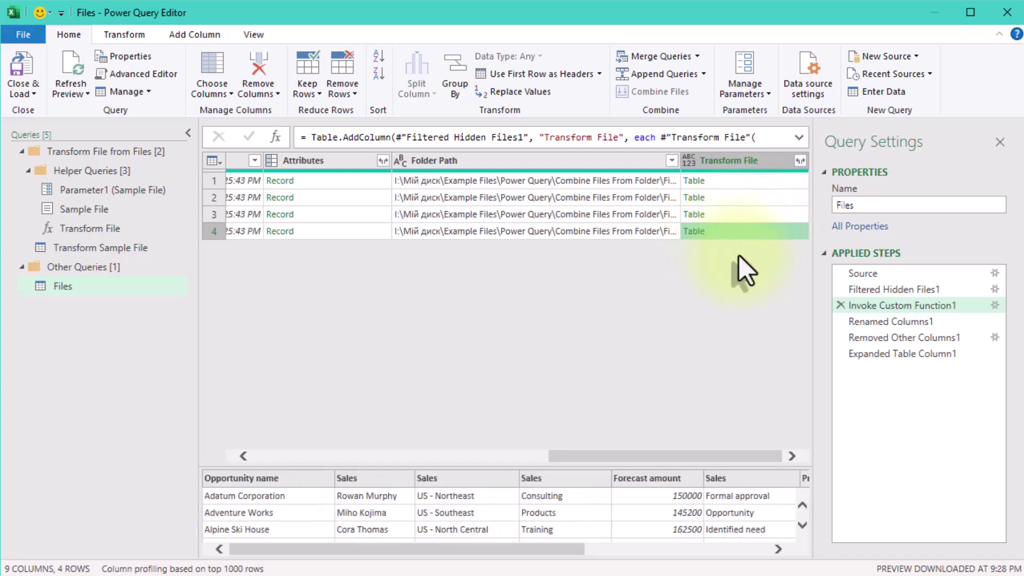
{"action": "left_click", "coordinate": [917, 322]}
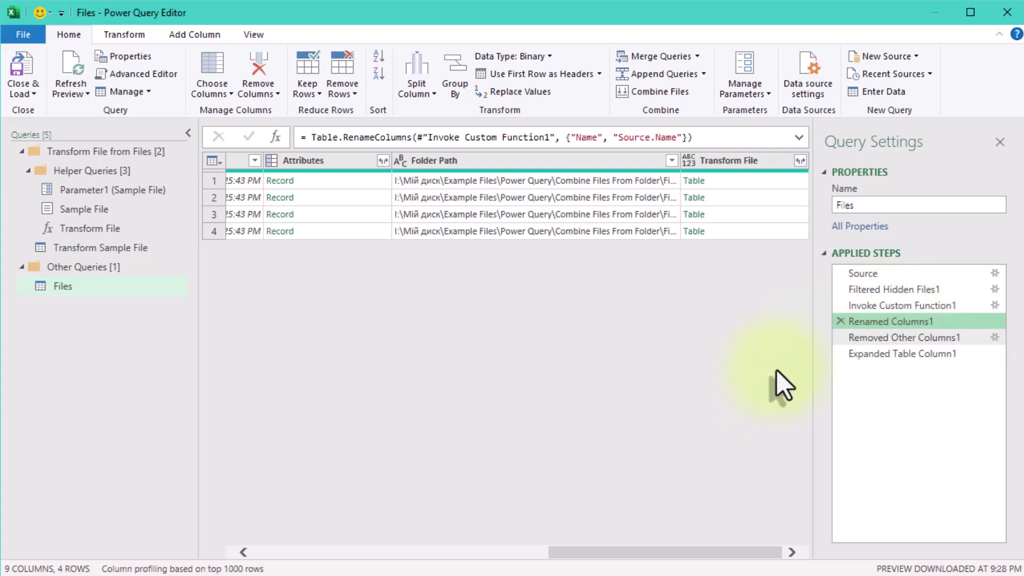
- Step from Removed Other Columns1 to Expanded Table Column1 and review the 23 combined rows across 10 columns
{"action": "left_click_drag", "start_coordinate": [599, 560], "coordinate": [198, 565]}
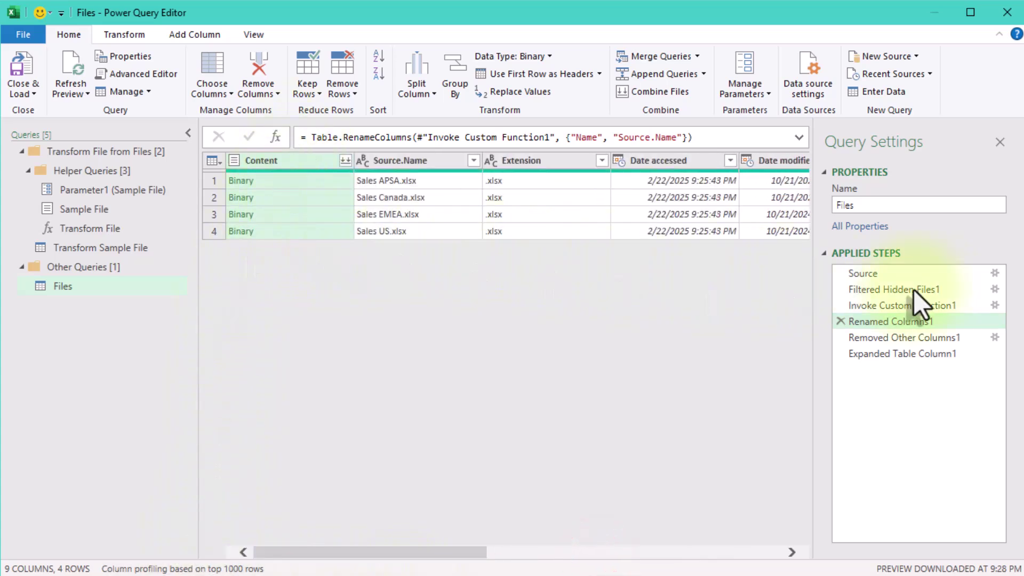
{"action": "left_click", "coordinate": [936, 338]}
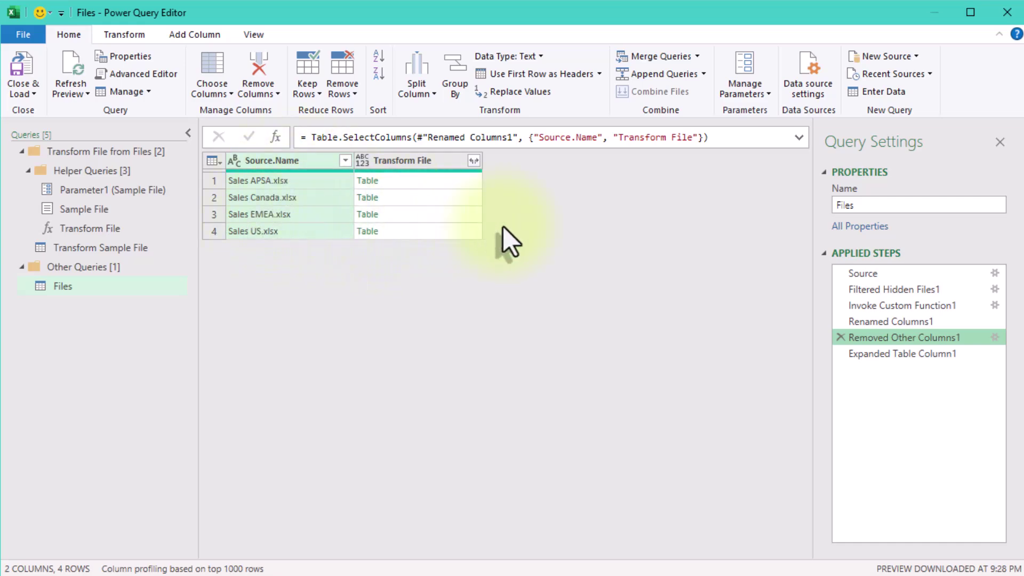
{"action": "left_click", "coordinate": [939, 354]}
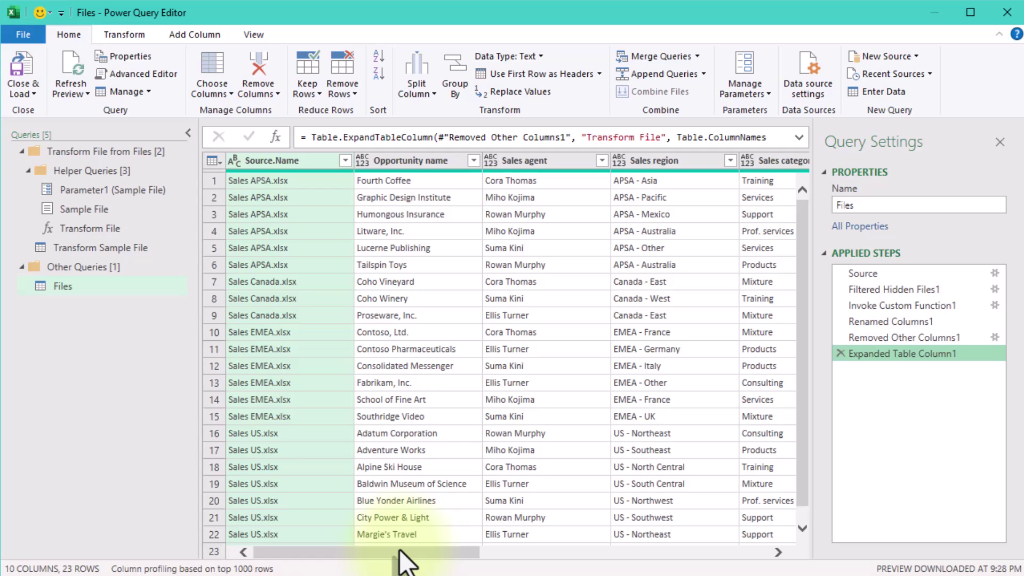
{"action": "left_click_drag", "start_coordinate": [400, 550], "coordinate": [420, 518]}
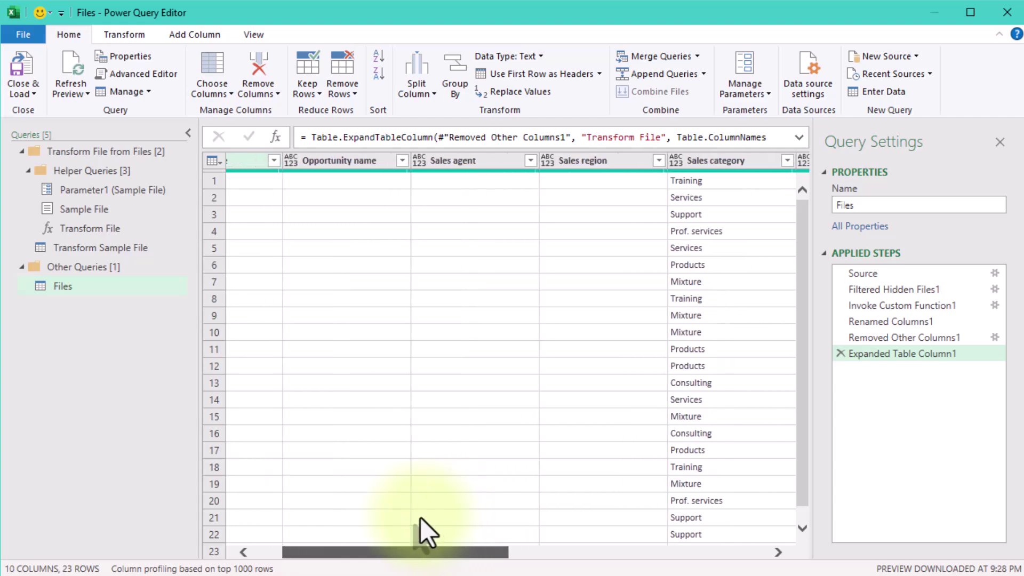
{"action": "left_click_drag", "start_coordinate": [421, 518], "coordinate": [295, 427]}
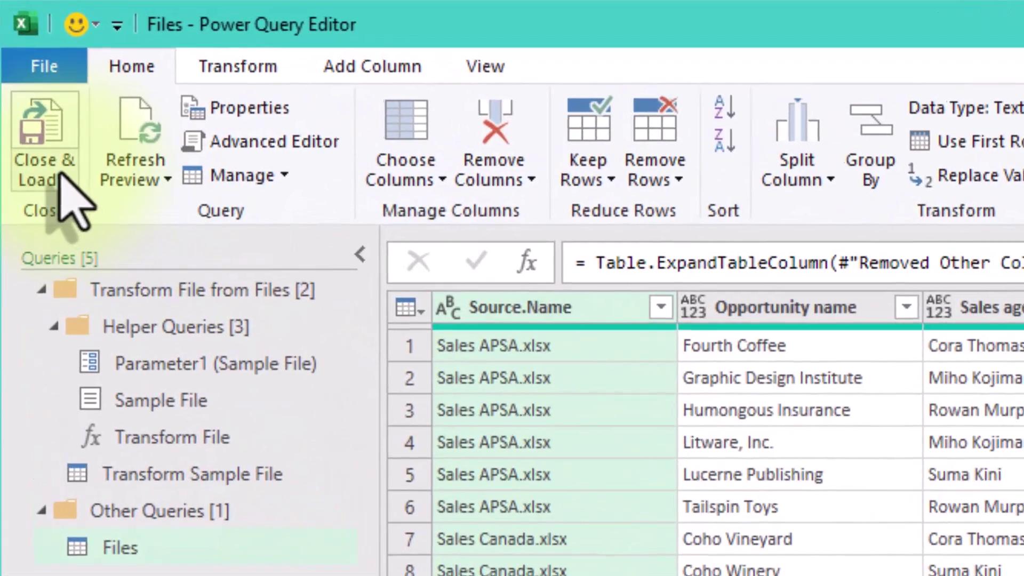
- Load the Files query with Close & Load To as a PivotTable Report on a new worksheet
{"action": "left_click", "coordinate": [31, 91]}
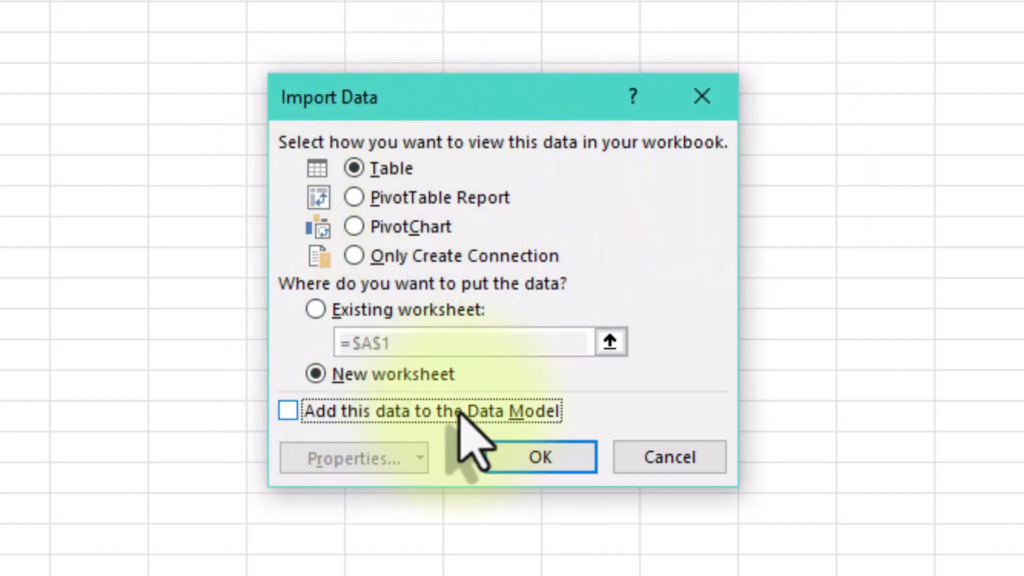
{"action": "left_click", "coordinate": [354, 198]}
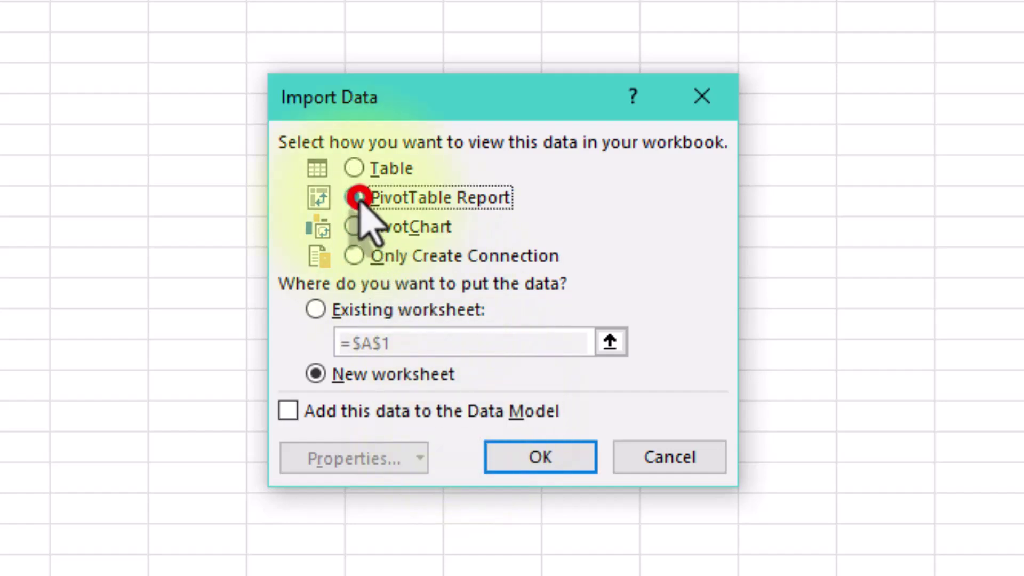
{"action": "left_click", "coordinate": [544, 457]}
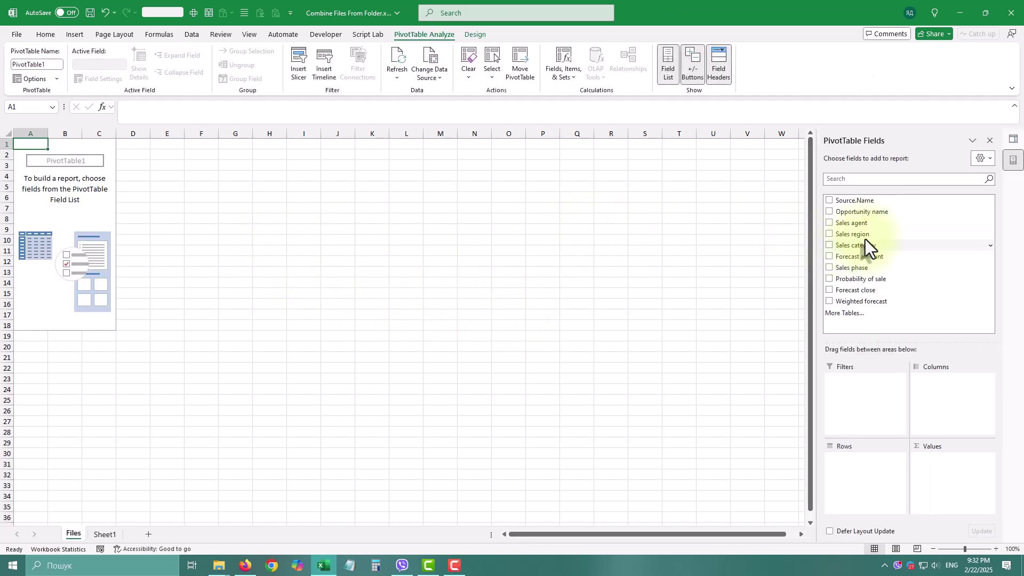
- Put Source.Name in Columns, Weighted forecast in Values, and Sales agent then Sales phase in Rows
{"action": "left_click_drag", "start_coordinate": [858, 199], "coordinate": [968, 390]}
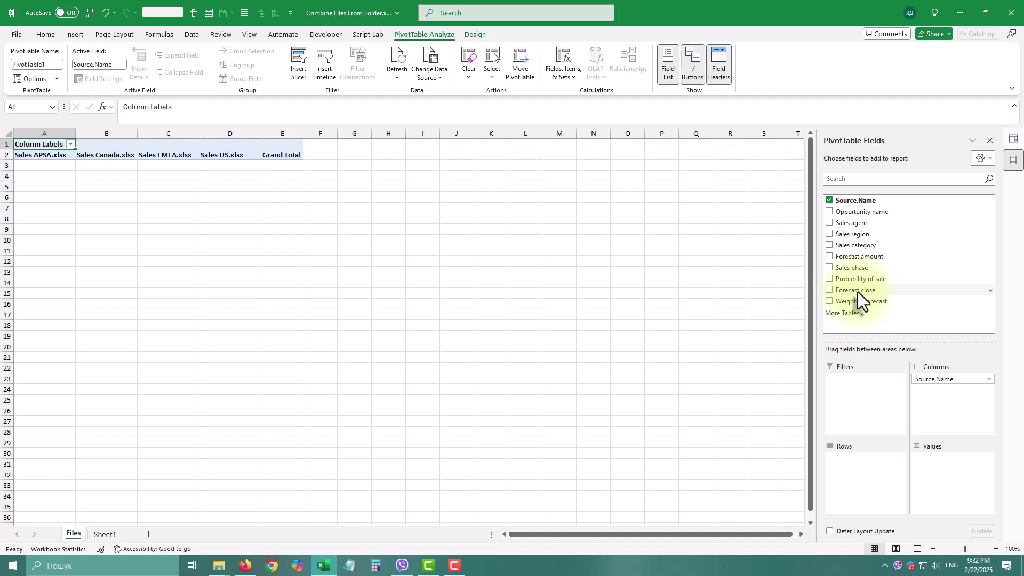
{"action": "left_click_drag", "start_coordinate": [857, 292], "coordinate": [939, 465]}
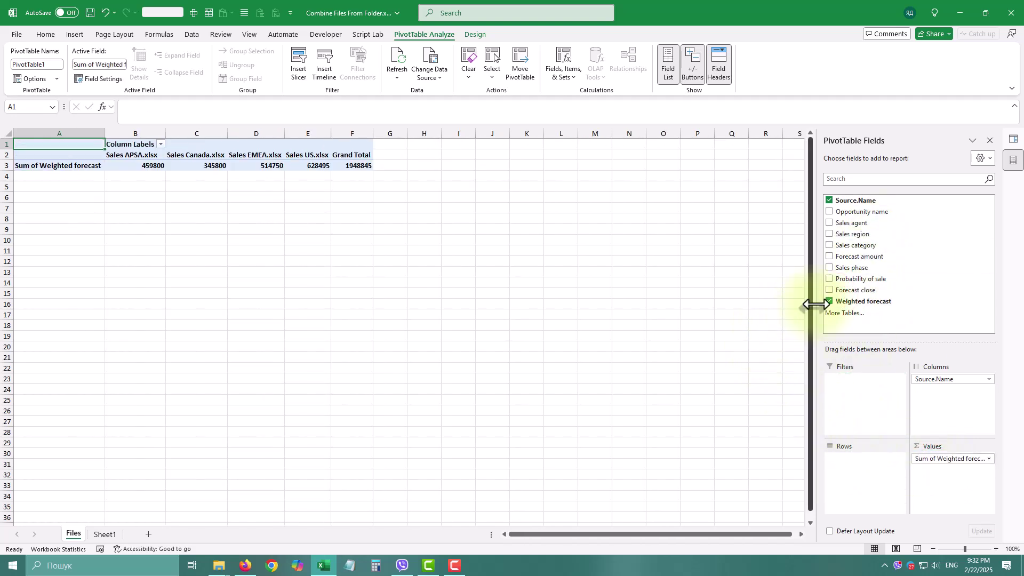
{"action": "left_click_drag", "start_coordinate": [855, 223], "coordinate": [861, 472]}
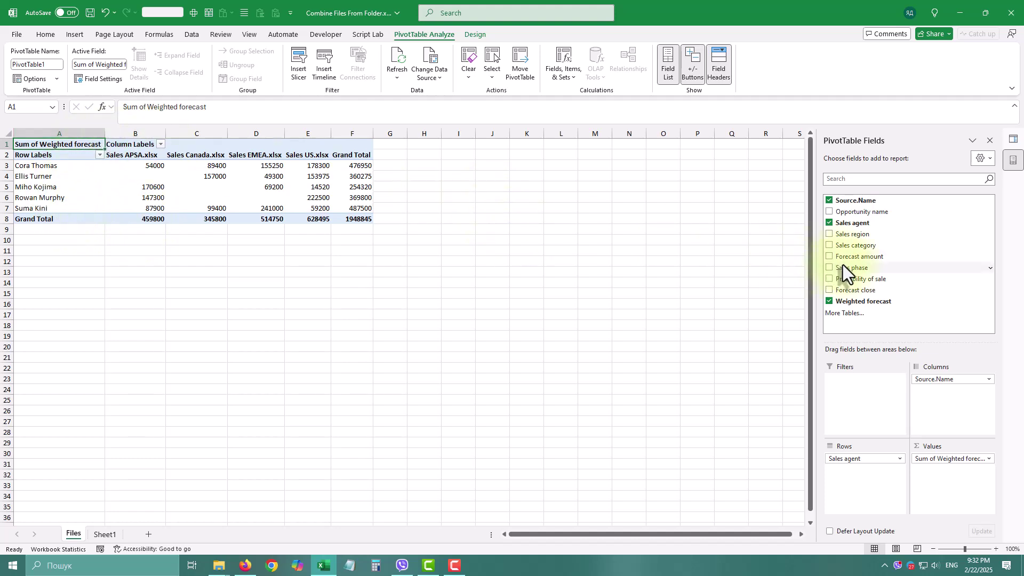
{"action": "left_click_drag", "start_coordinate": [844, 267], "coordinate": [859, 471]}
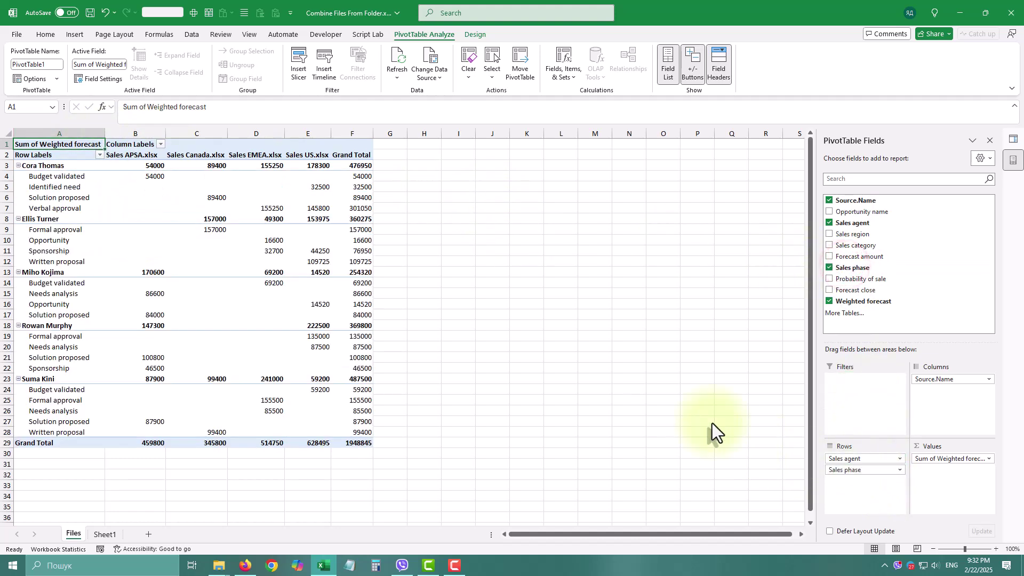